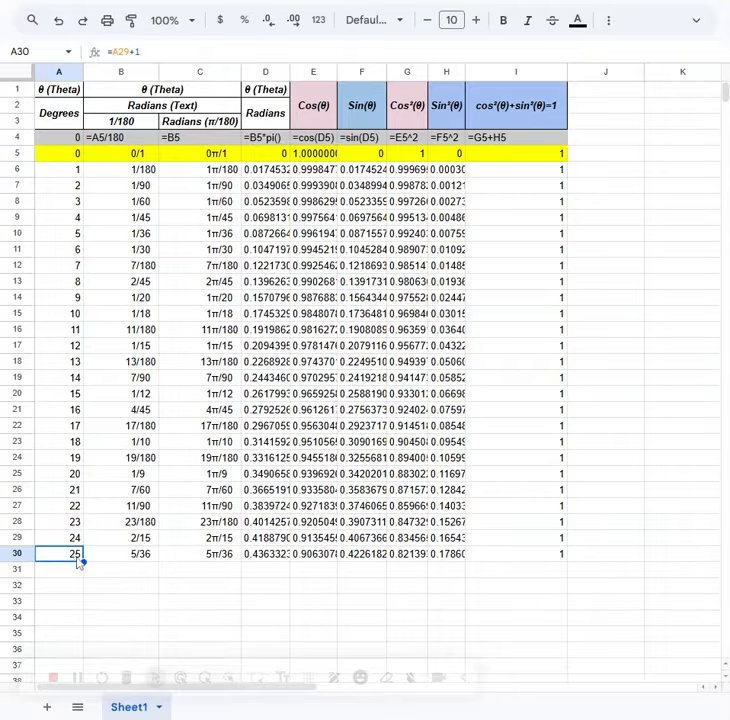
Copy the degree increment formula from A30 and paste it into A31:A49.
right_click(75, 562)
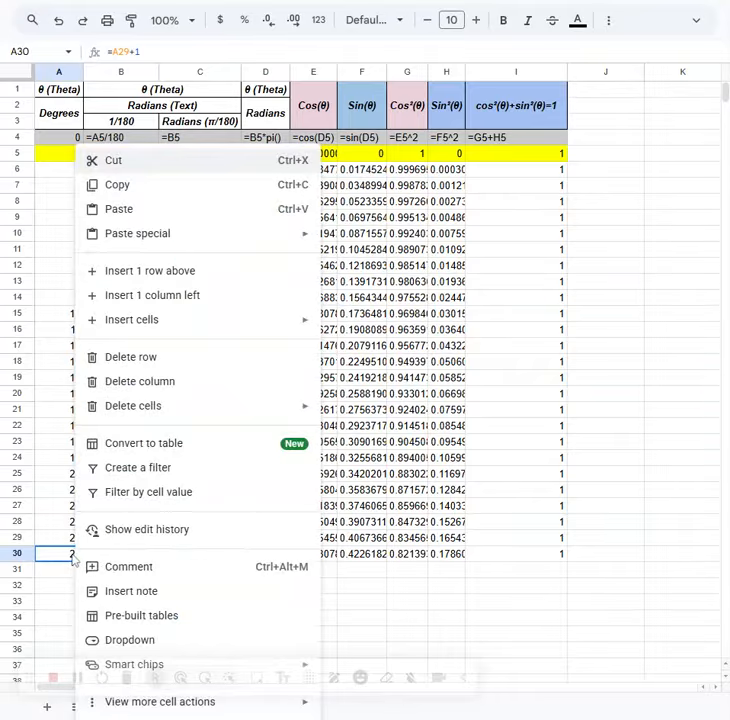
click(158, 187)
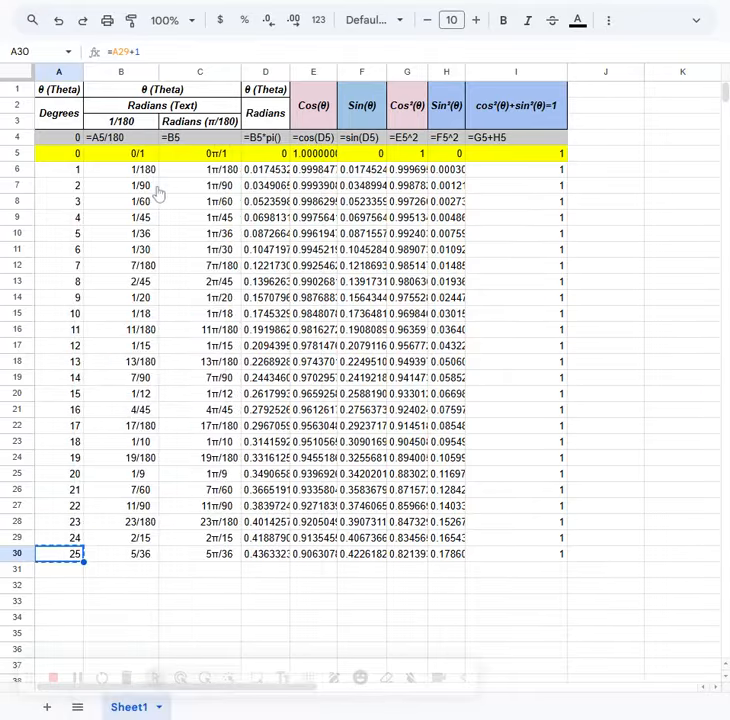
click(55, 572)
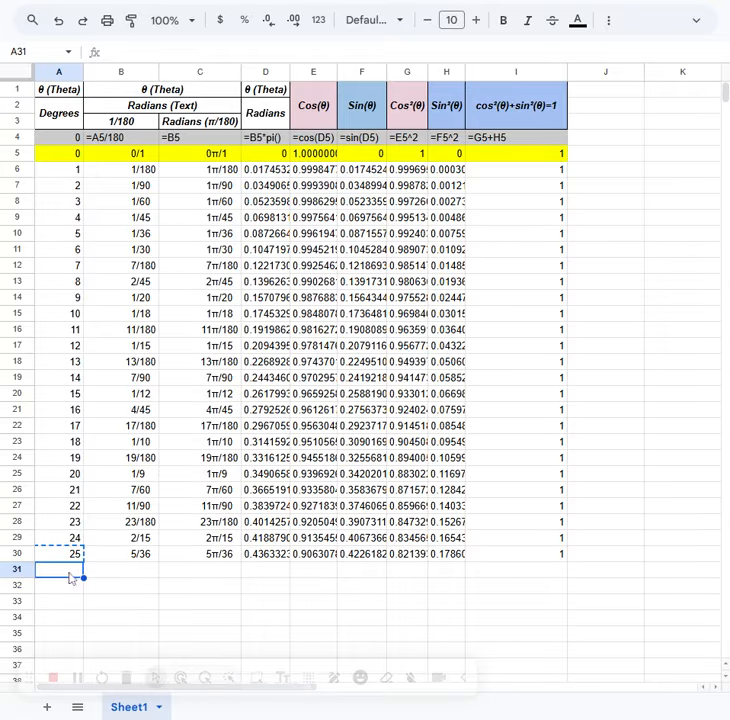
drag(70, 578, 71, 392)
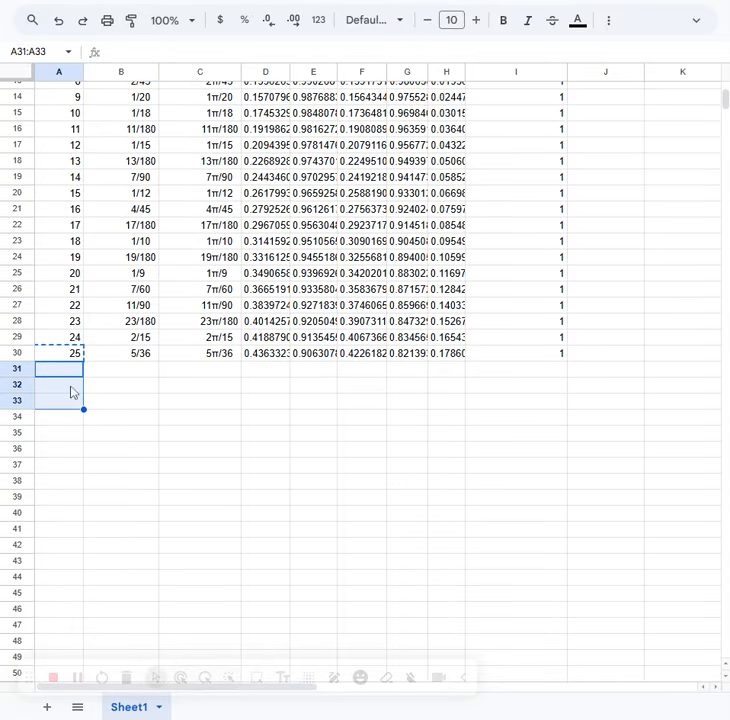
click(60, 467)
click(77, 371)
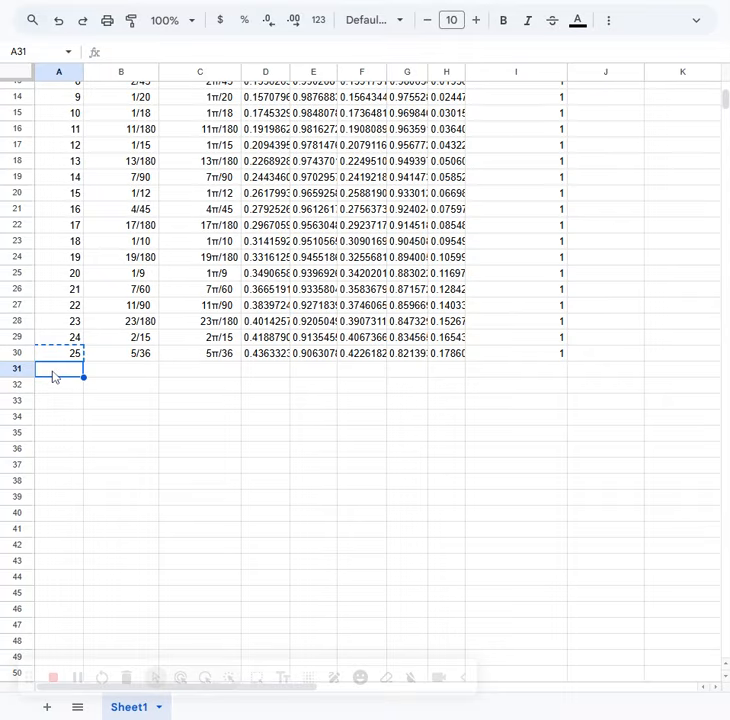
drag(62, 375, 57, 657)
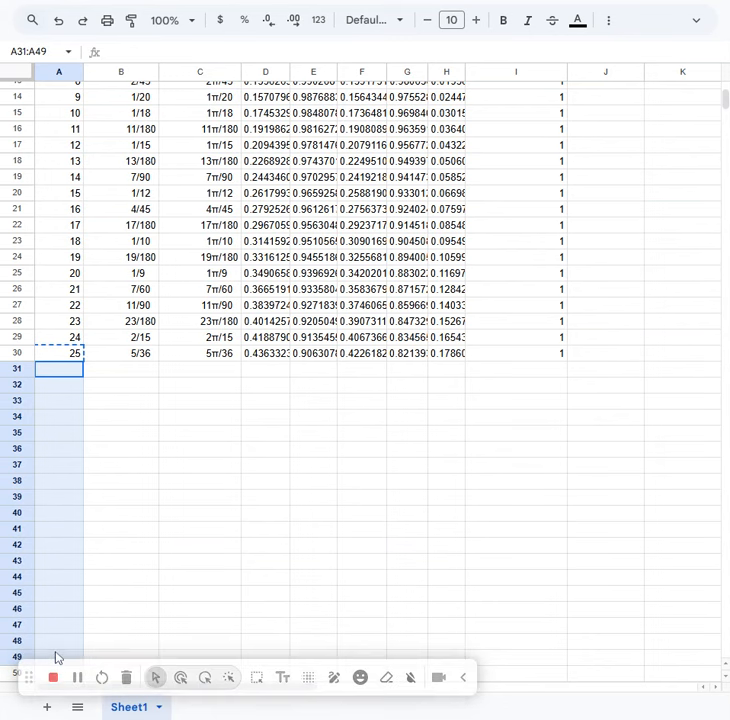
right_click(84, 380)
click(134, 248)
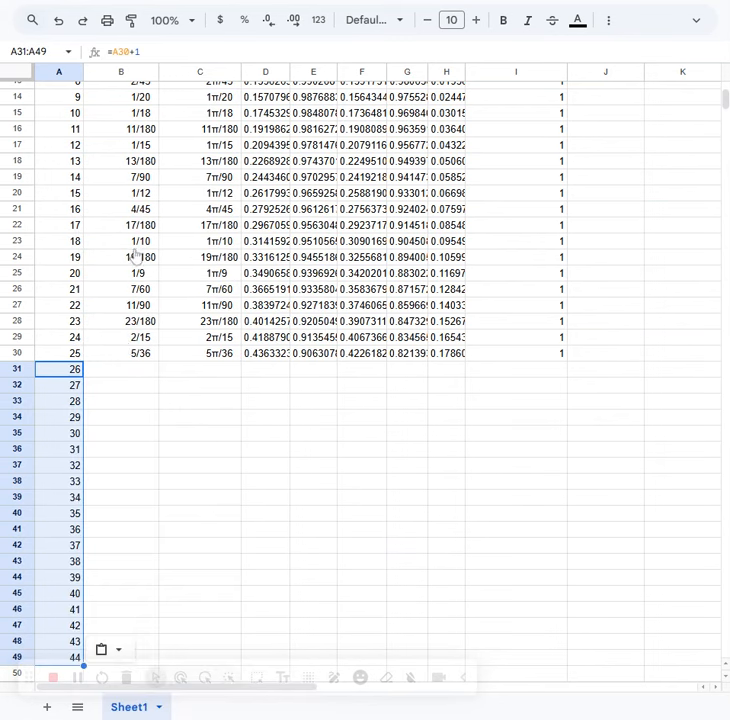
Fill the radian and trigonometric formulas in B30:I30 down through row 49.
scroll(190, 440, up, 3)
scroll(200, 443, down, 10)
scroll(200, 443, up, 8)
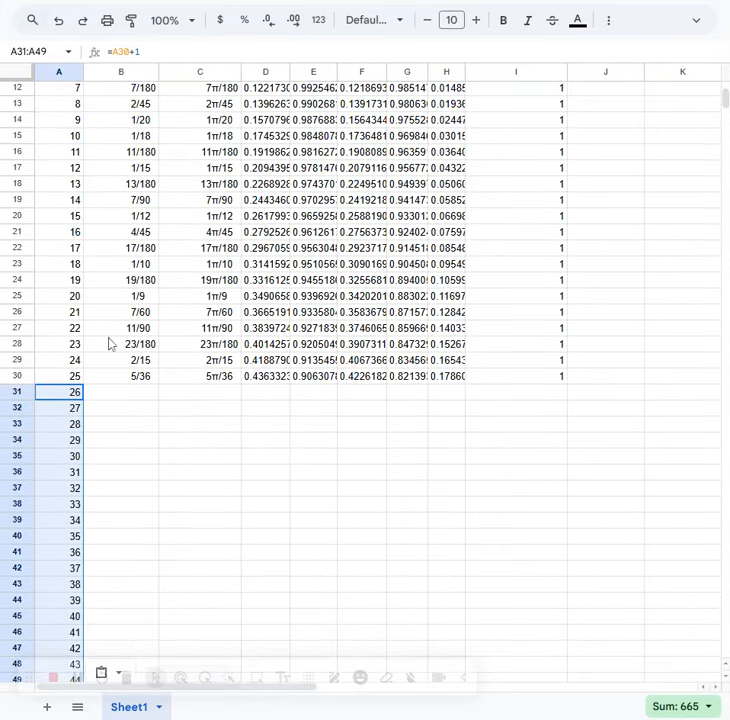
drag(137, 376, 484, 385)
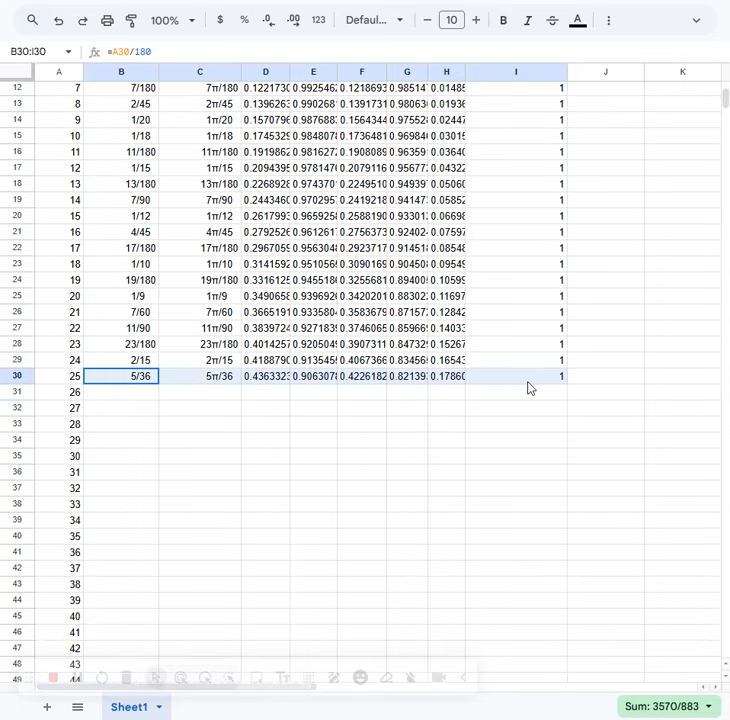
drag(567, 385, 588, 479)
click(199, 516)
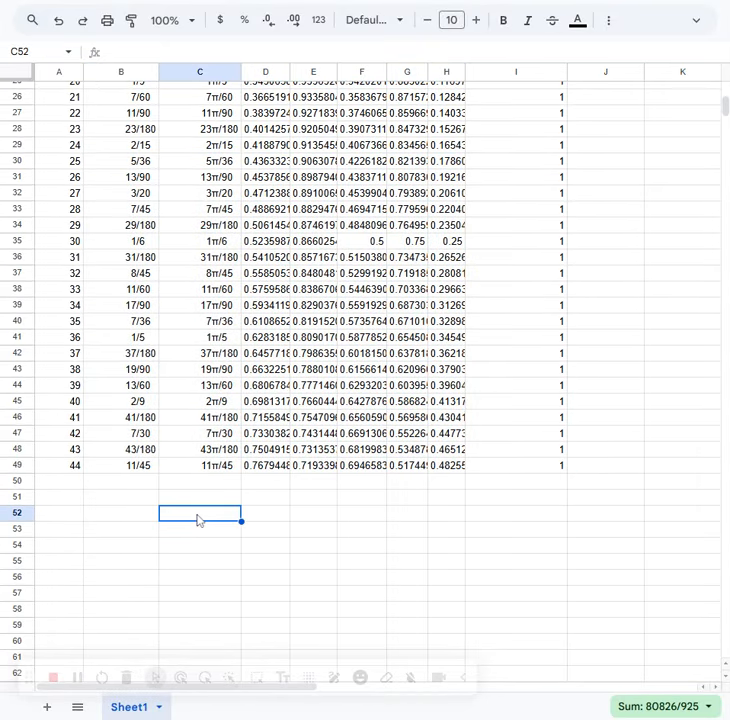
Fill the formulas in A49:I49 down through row 365 to extend the table to 360 degrees.
scroll(199, 518, up, 5)
scroll(257, 297, down, 5)
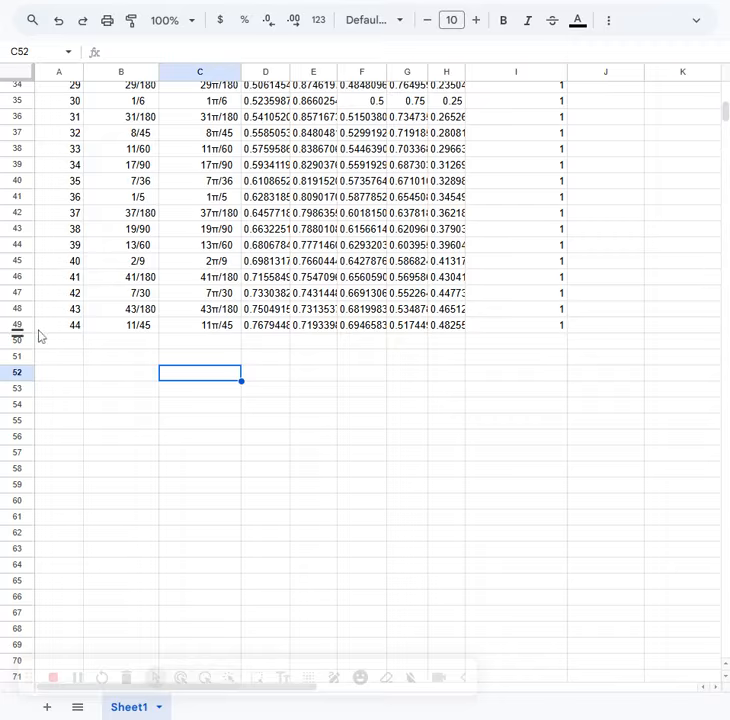
drag(45, 328, 554, 326)
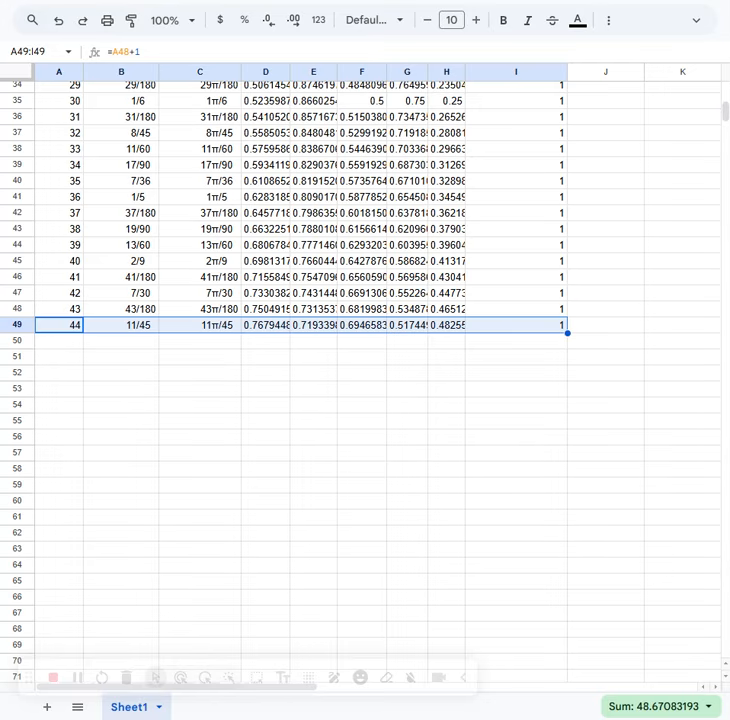
drag(567, 333, 520, 435)
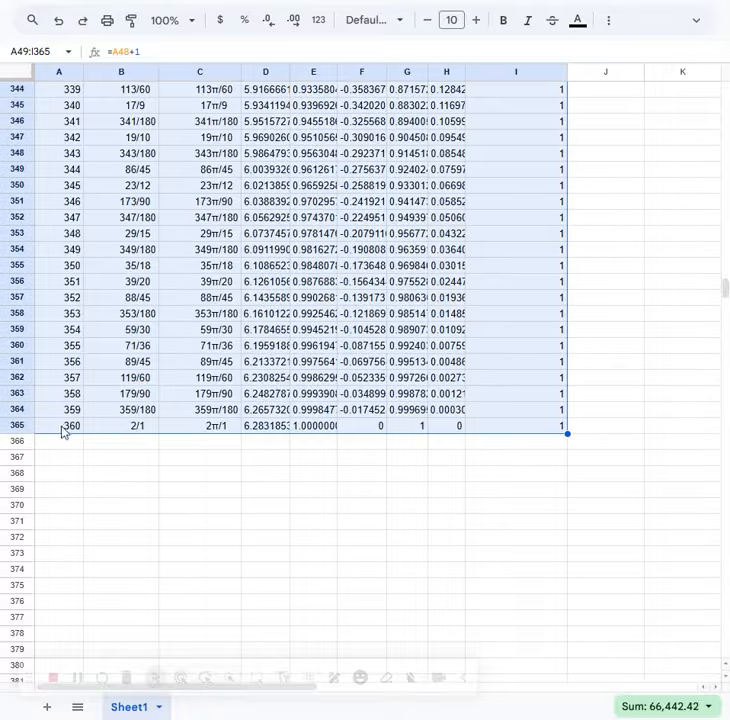
click(253, 443)
scroll(250, 450, up, 20)
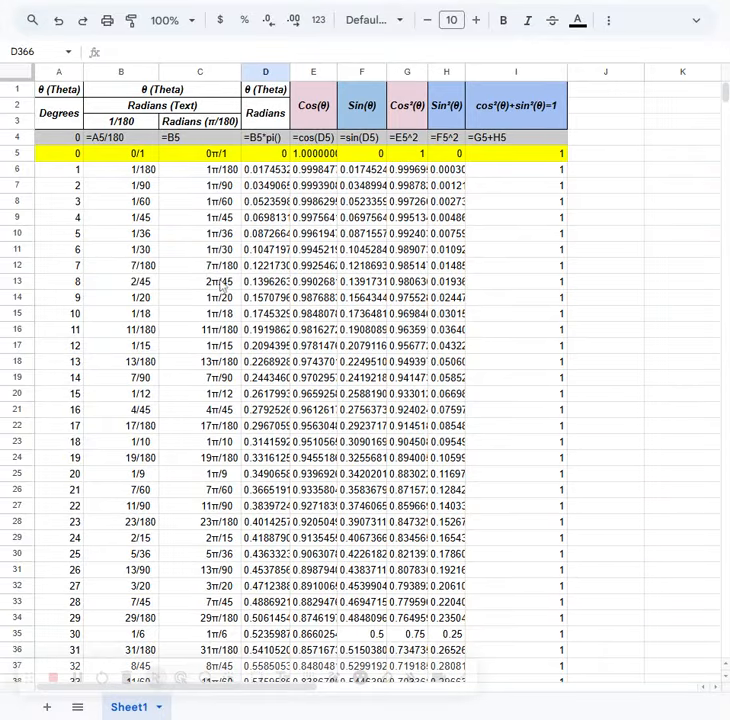
click(217, 252)
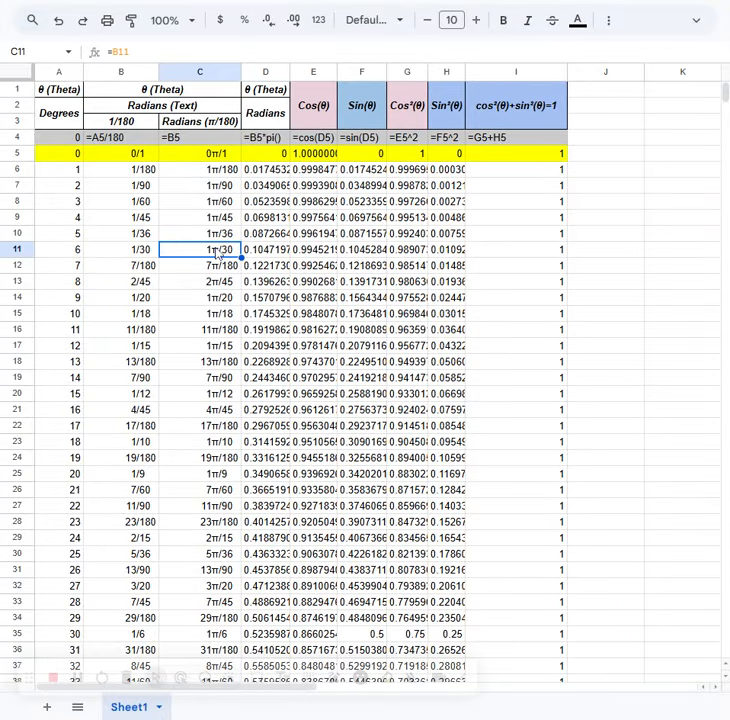
click(115, 255)
drag(62, 252, 516, 249)
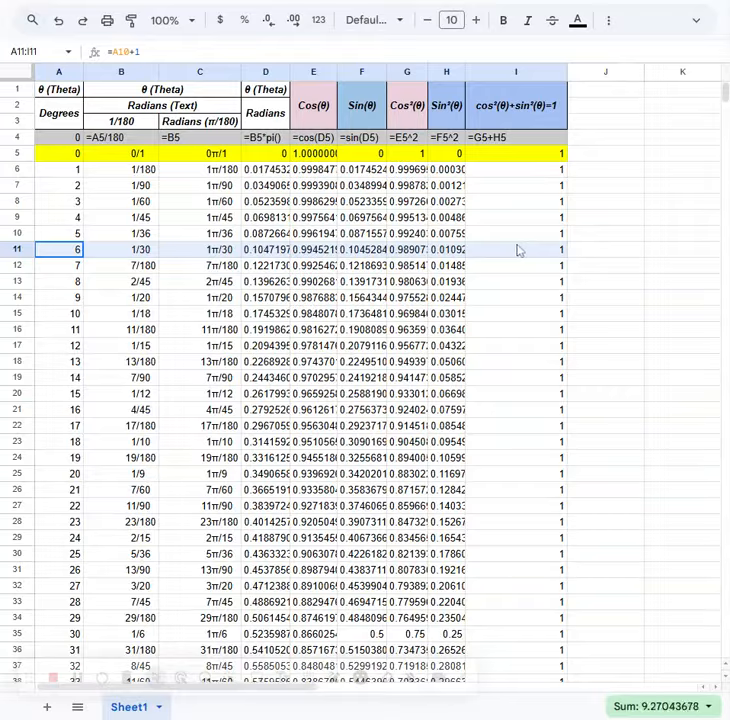
click(579, 21)
click(462, 97)
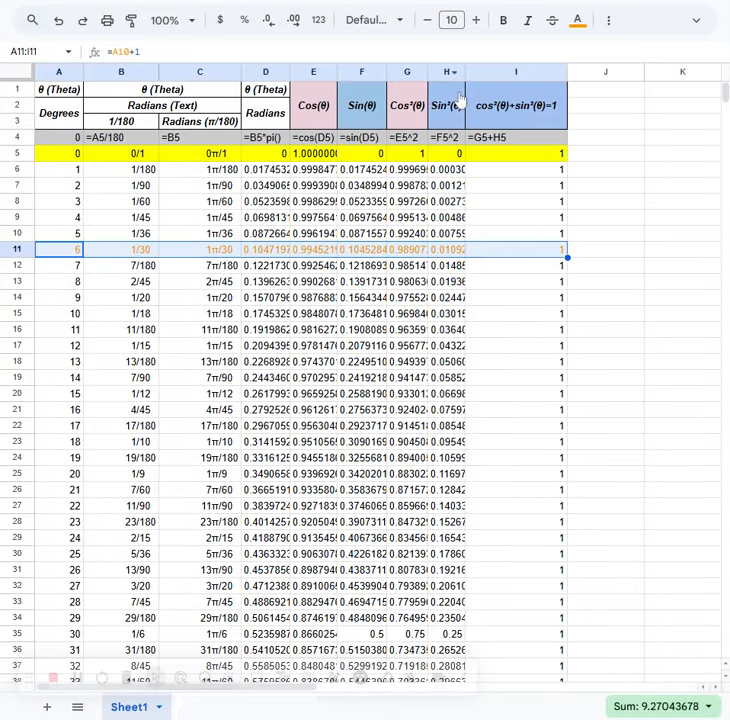
click(578, 23)
click(470, 53)
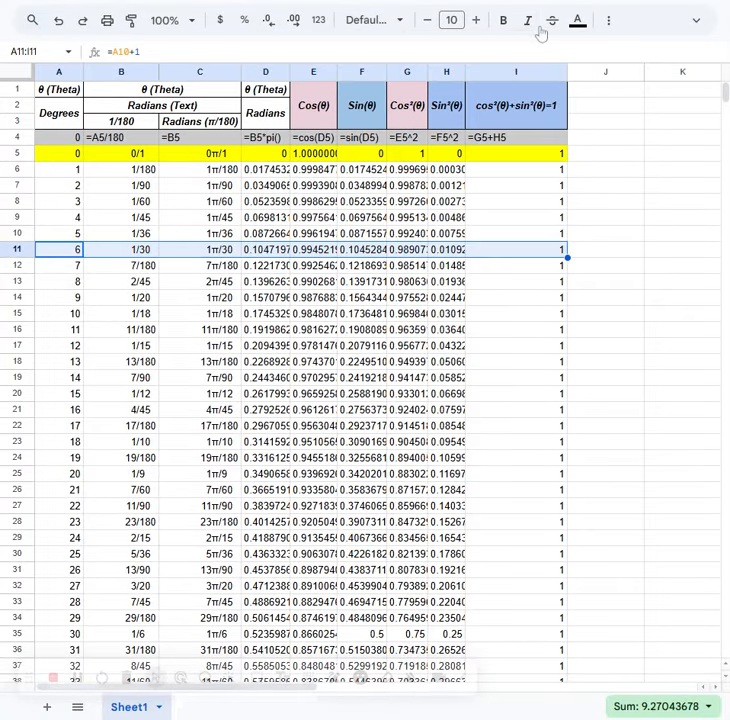
Fill the 6-degree row, cells A11:I11, with an orange background.
click(609, 22)
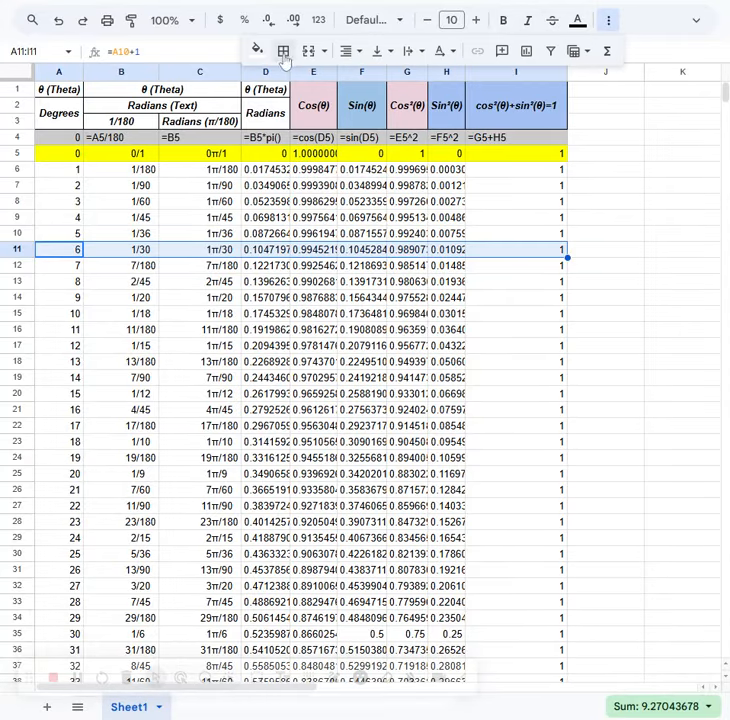
click(258, 52)
click(295, 121)
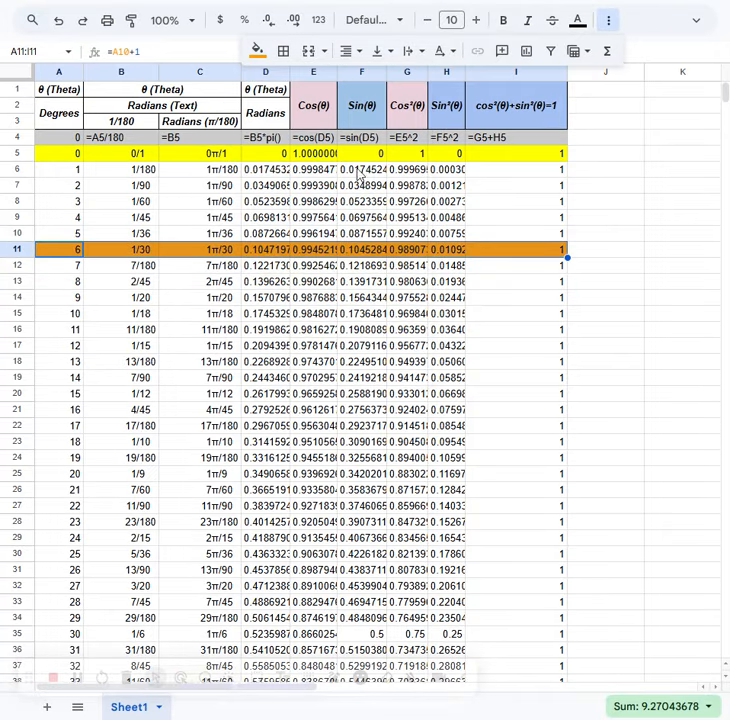
click(475, 301)
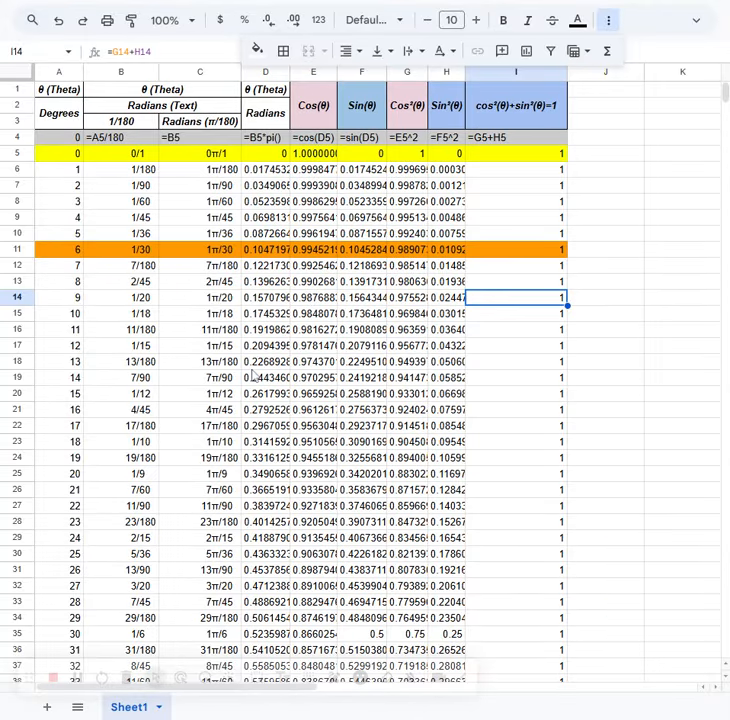
scroll(252, 375, down, 2)
scroll(262, 398, up, 2)
Reset the background fill of cells A11:I11.
drag(513, 242, 76, 253)
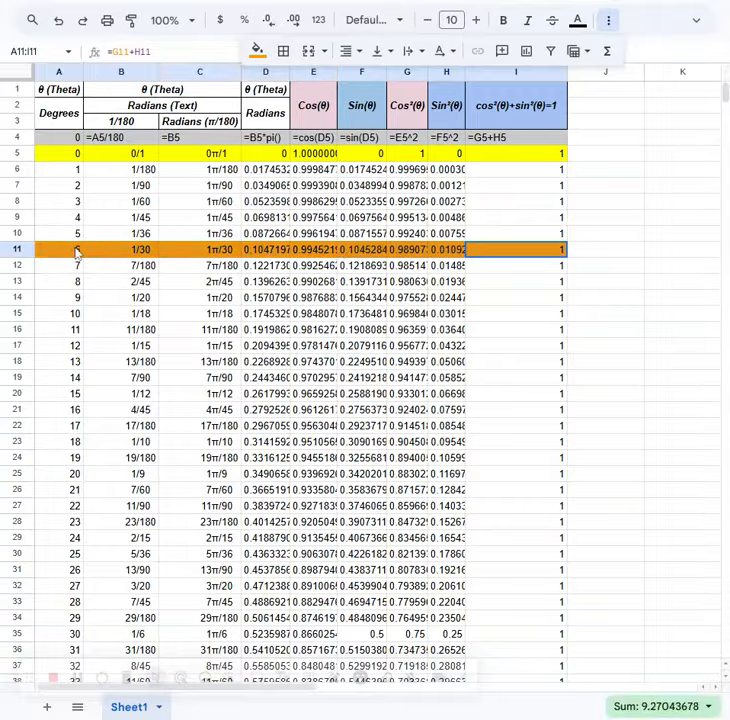
click(257, 50)
click(269, 81)
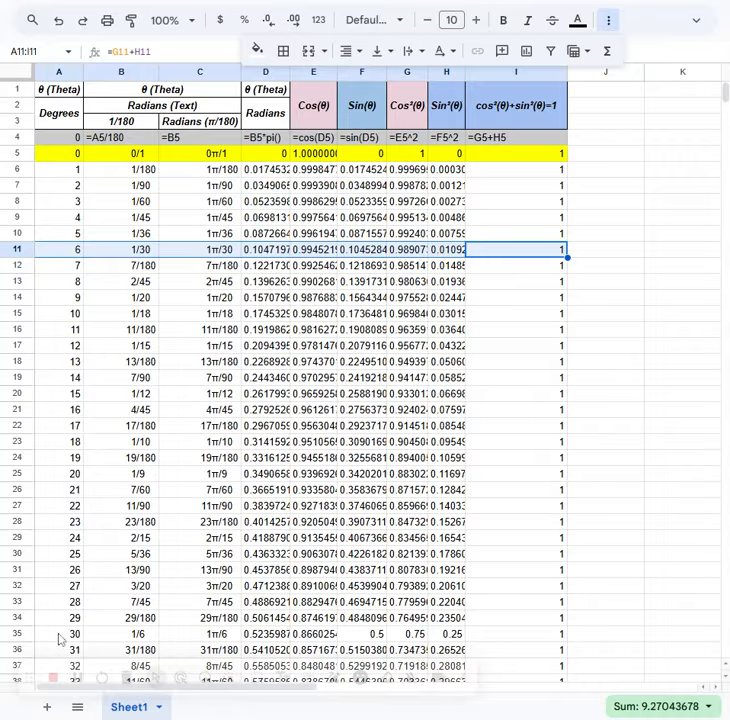
Fill the 30-degree row, cells A35:I35, with an orange background.
drag(59, 640, 530, 640)
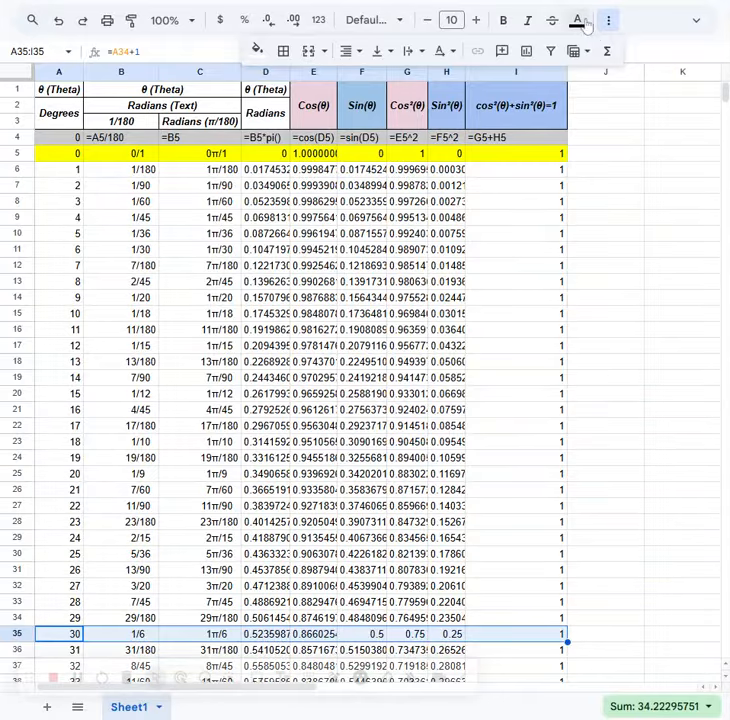
click(257, 50)
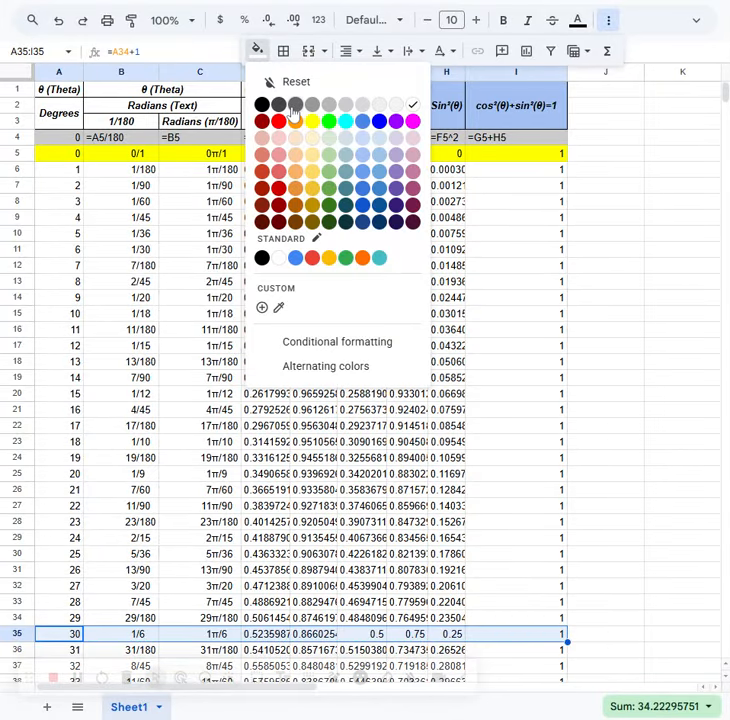
click(296, 121)
Fill the 150-degree row, cells A155:I155, with an orange background.
scroll(500, 498, down, 10)
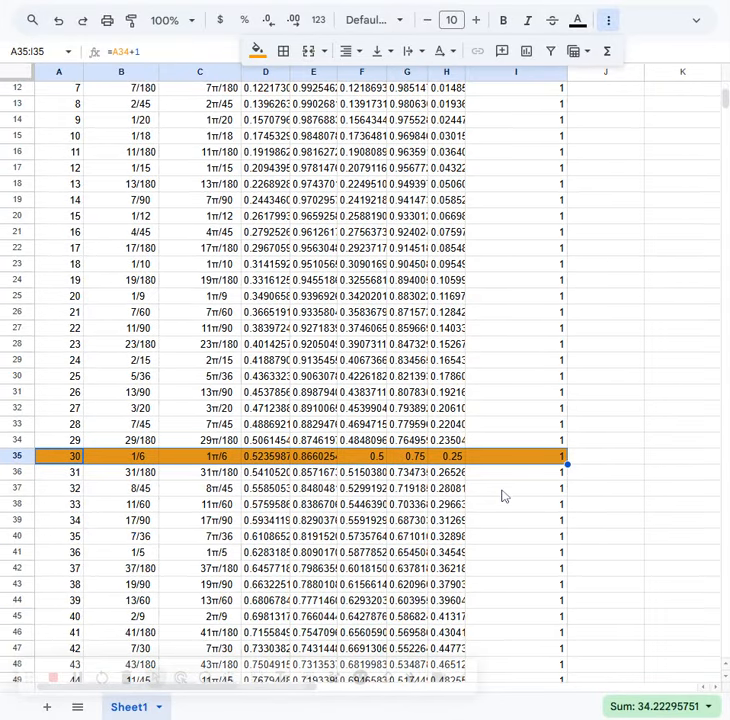
scroll(503, 496, down, 10)
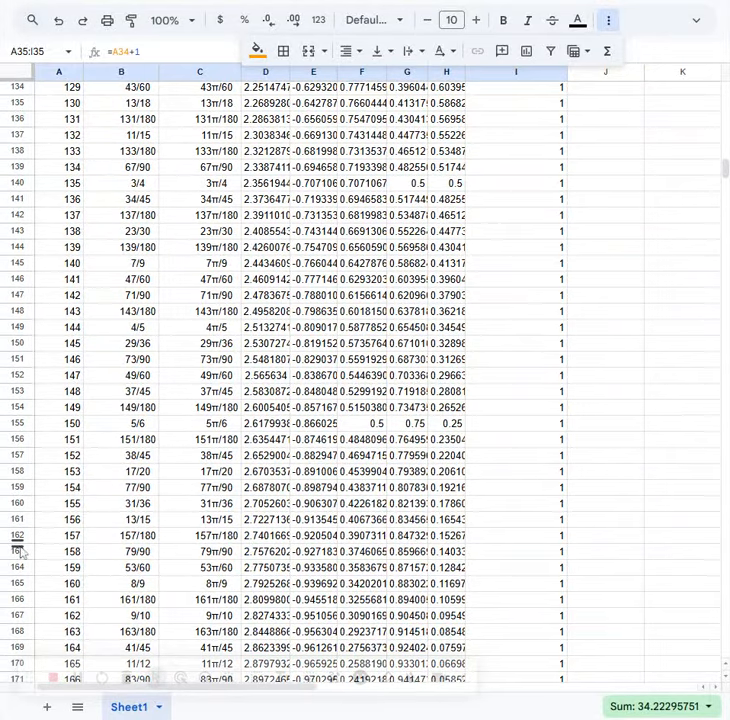
drag(66, 423, 494, 406)
click(258, 51)
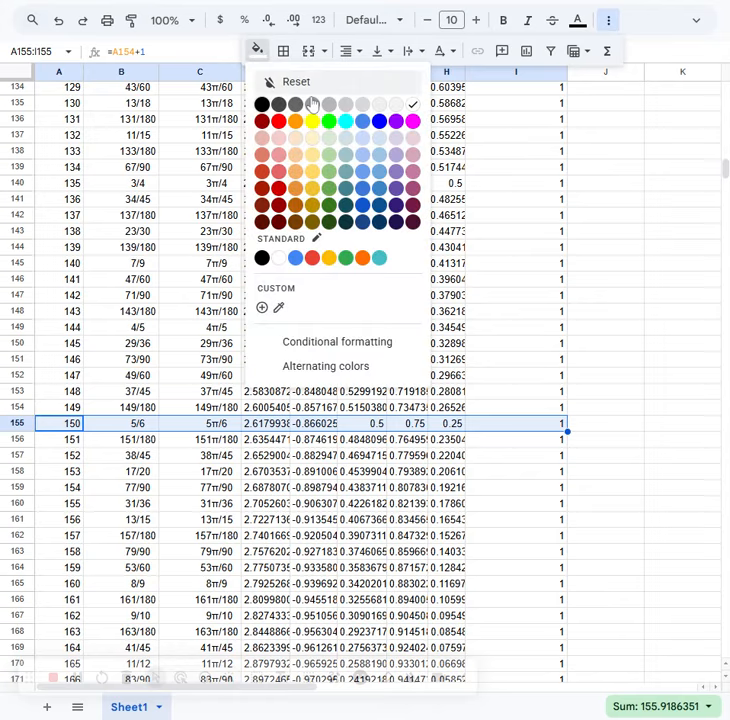
click(295, 121)
Fill the 210-degree row, cells A215:I215, with an orange background.
scroll(404, 457, down, 8)
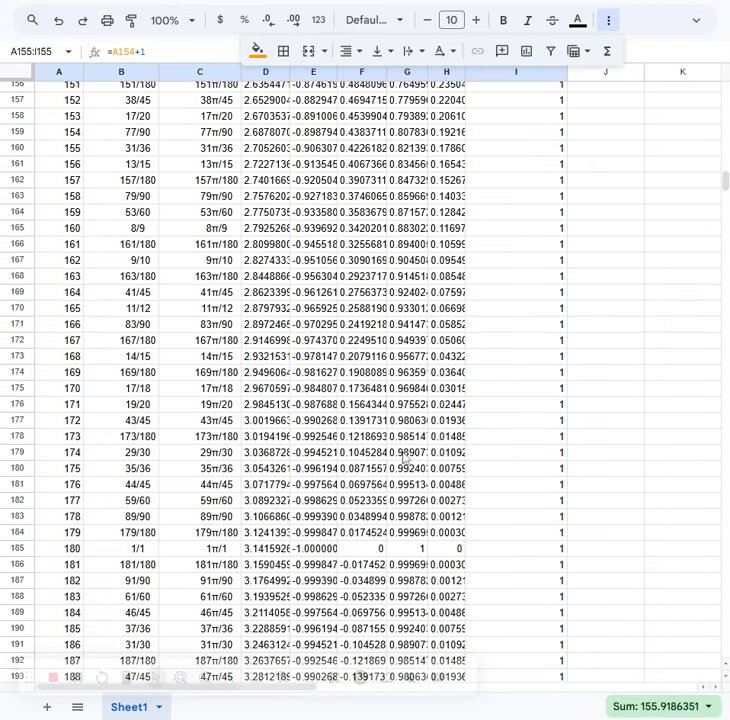
scroll(404, 457, down, 4)
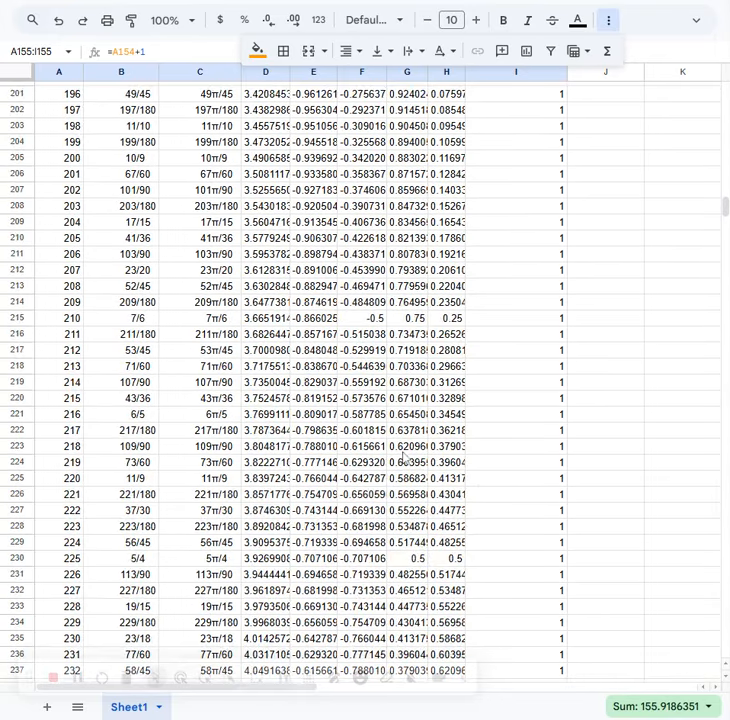
drag(55, 323, 498, 319)
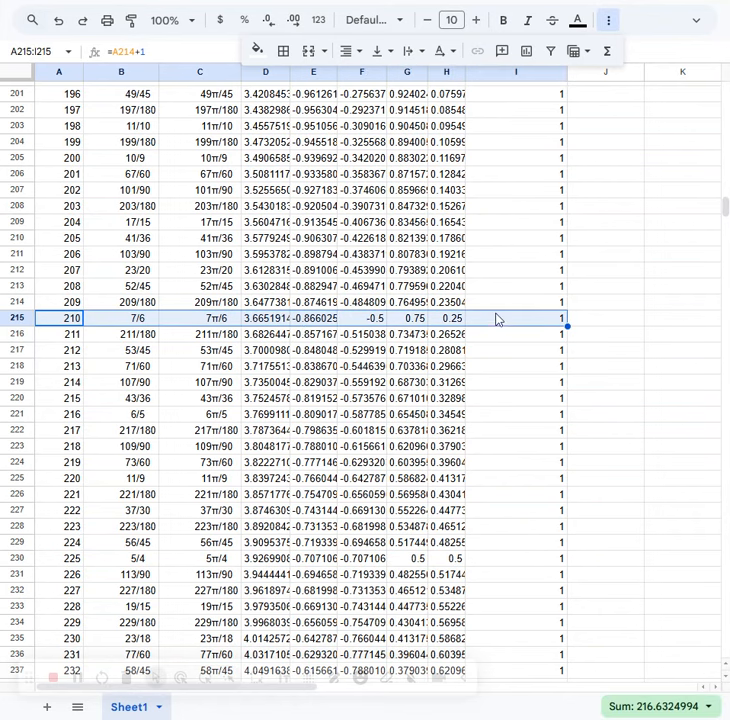
click(258, 50)
click(300, 128)
Fill the 330-degree row, cells A335:I335, with an orange background.
scroll(350, 425, down, 20)
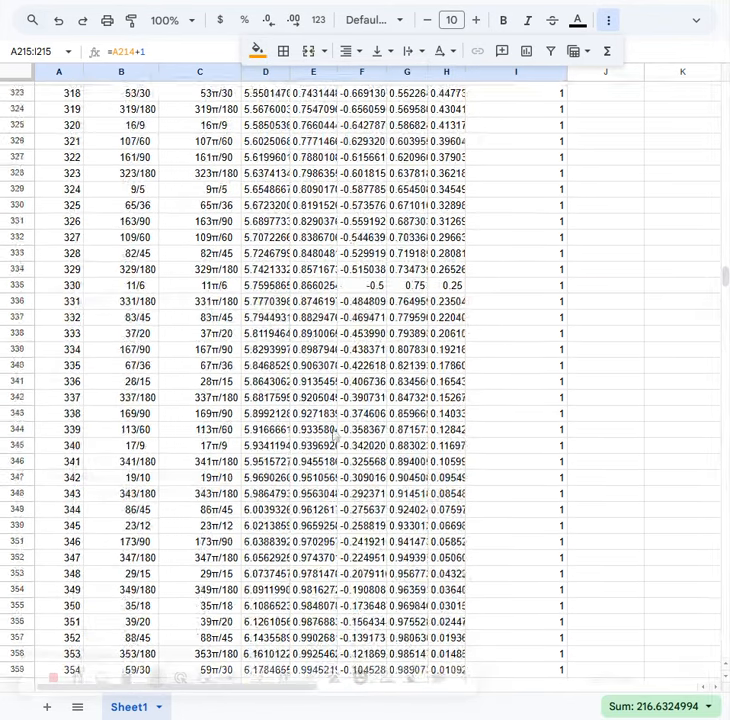
scroll(239, 468, down, 4)
scroll(169, 301, up, 4)
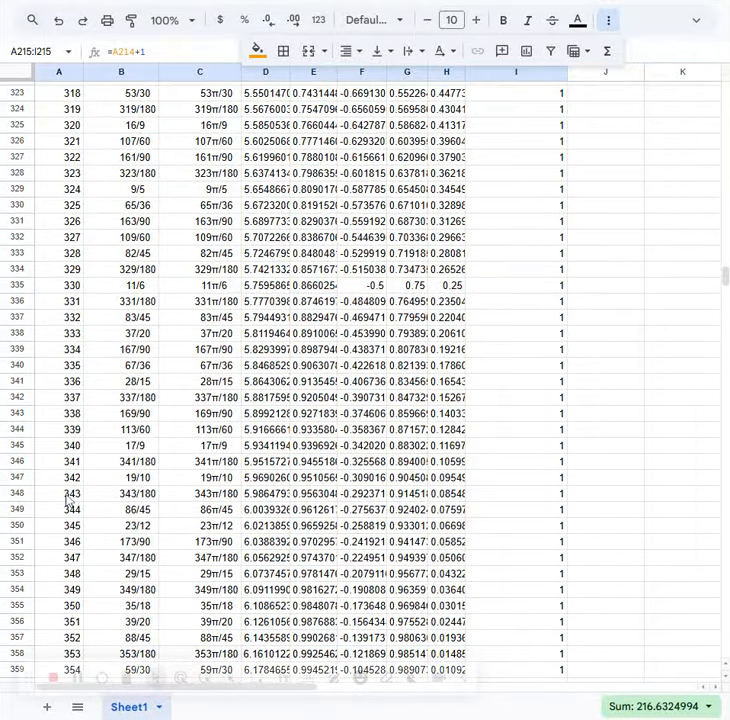
drag(70, 286, 525, 290)
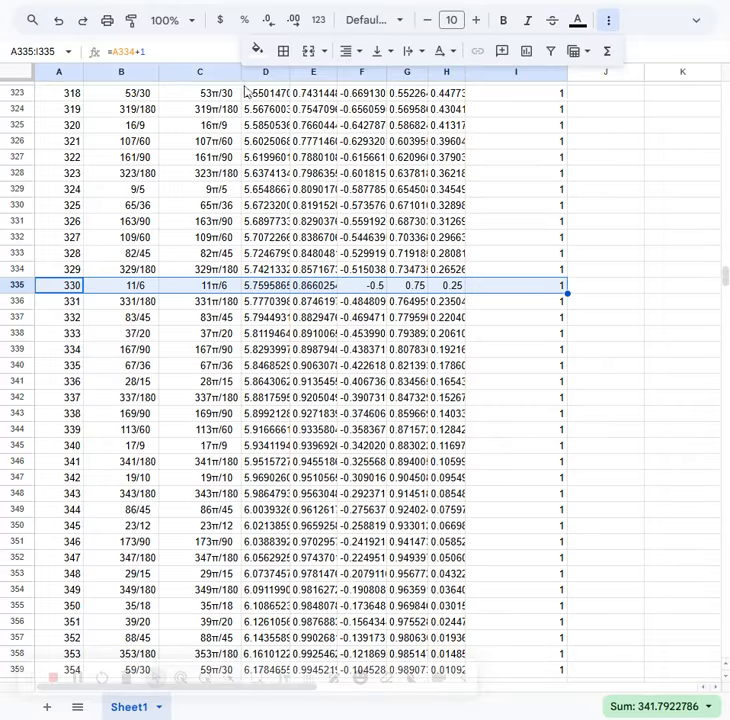
click(257, 50)
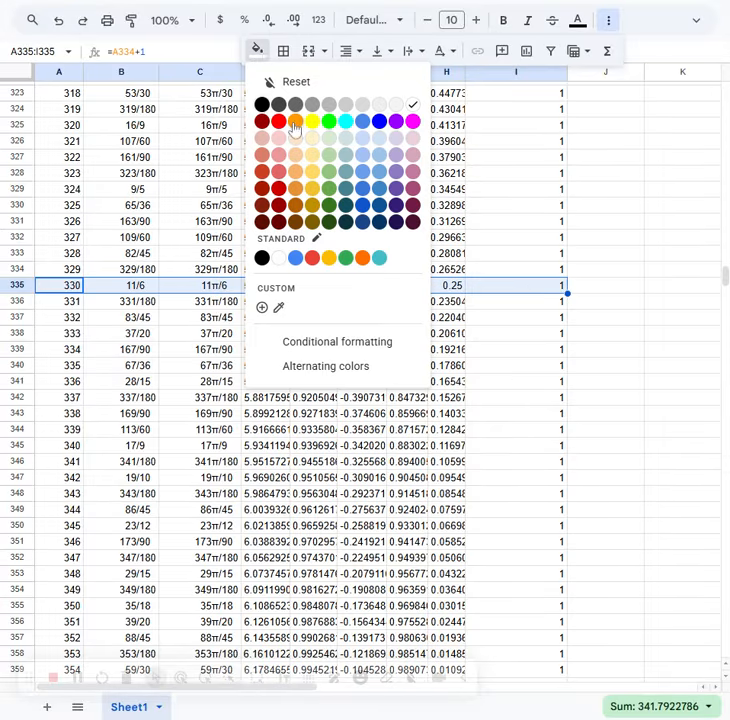
click(295, 188)
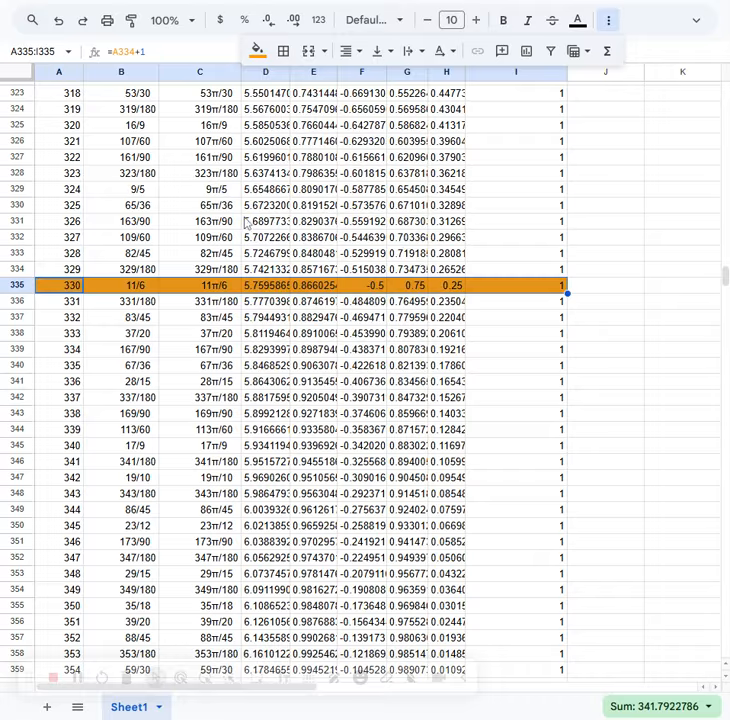
Fill the 60-degree row, cells A65:I65, with a magenta background.
scroll(252, 340, up, 4)
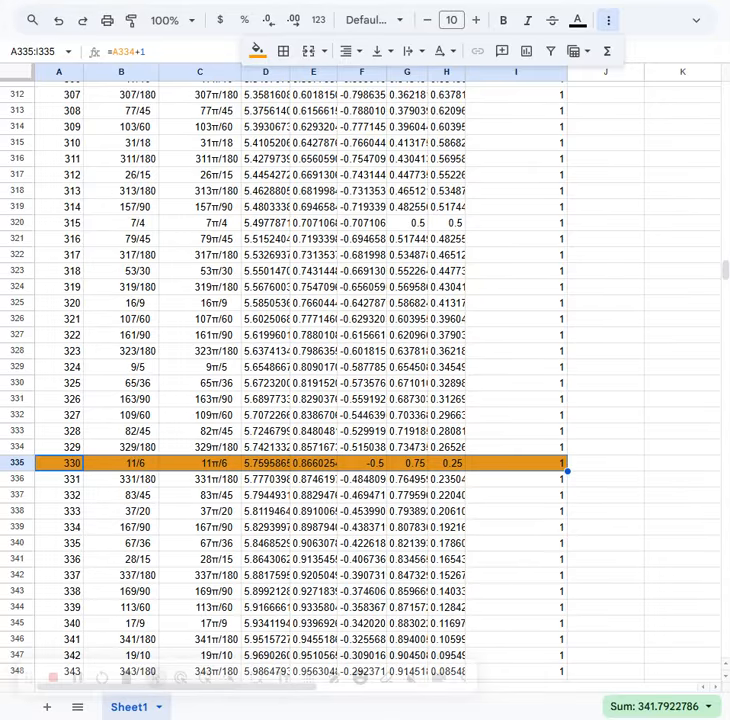
scroll(238, 460, up, 20)
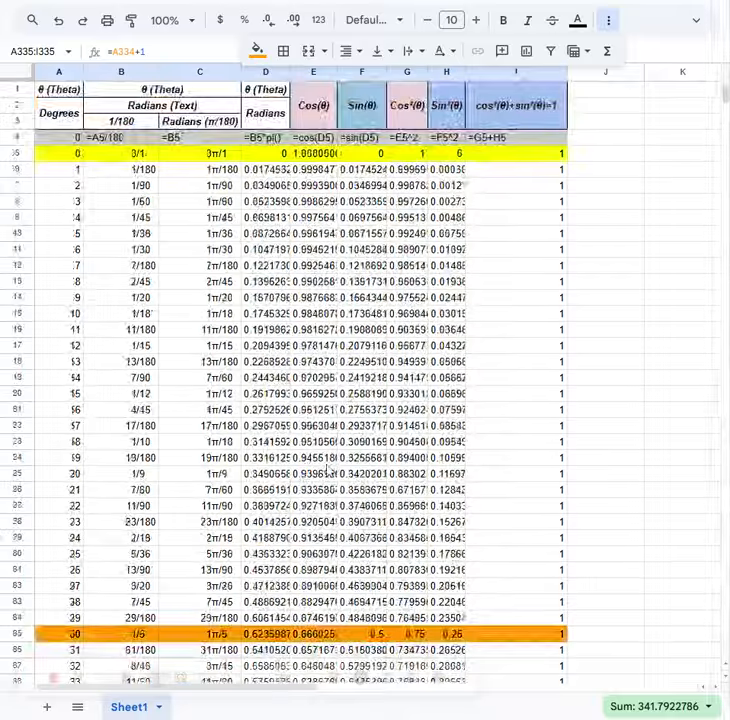
scroll(238, 390, down, 8)
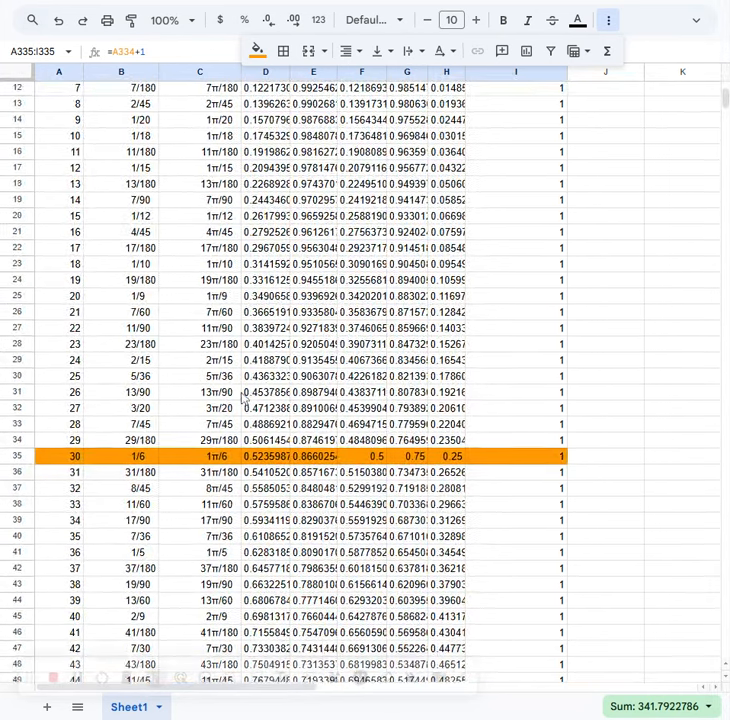
scroll(237, 377, down, 8)
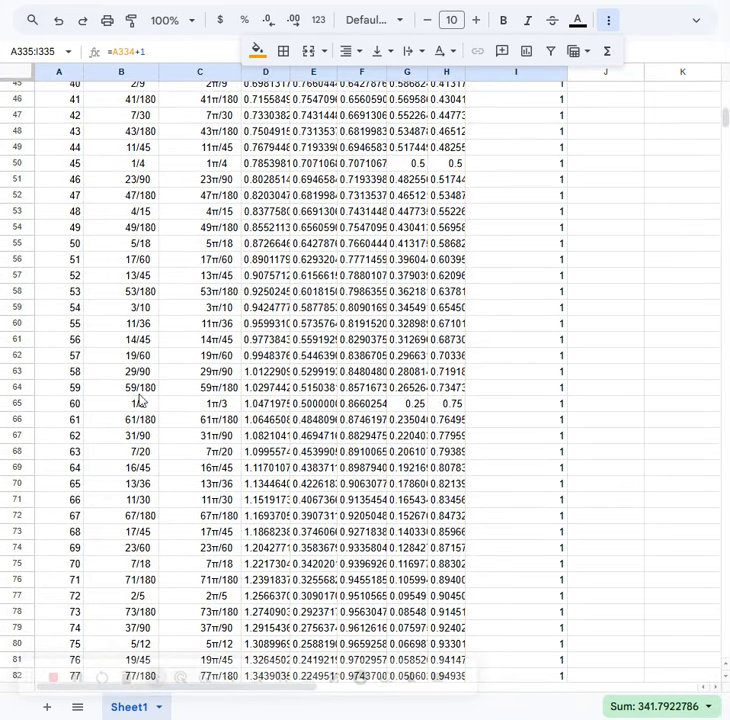
click(60, 404)
drag(60, 404, 533, 407)
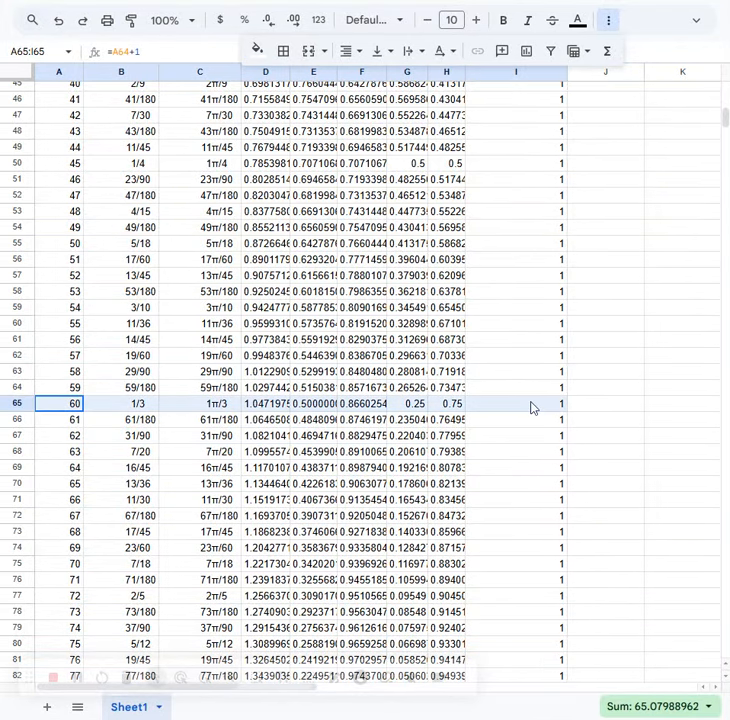
click(257, 51)
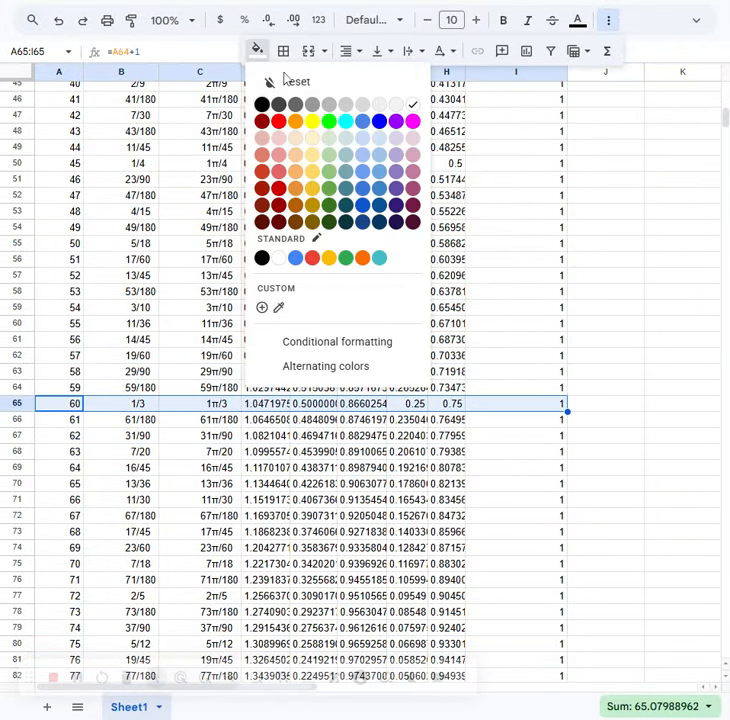
click(413, 124)
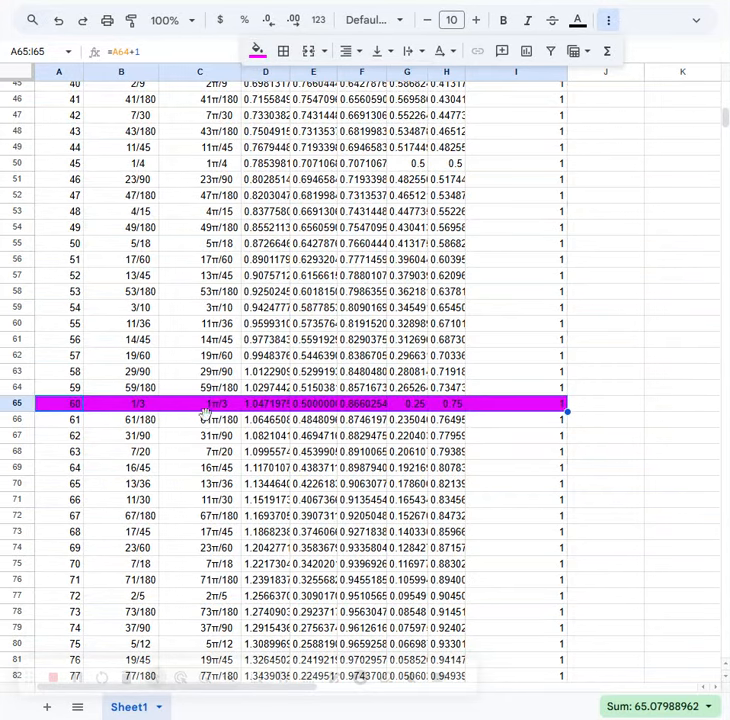
Fill the 120-degree row, cells A125:I125, with a magenta background.
scroll(185, 430, down, 8)
scroll(185, 430, down, 8)
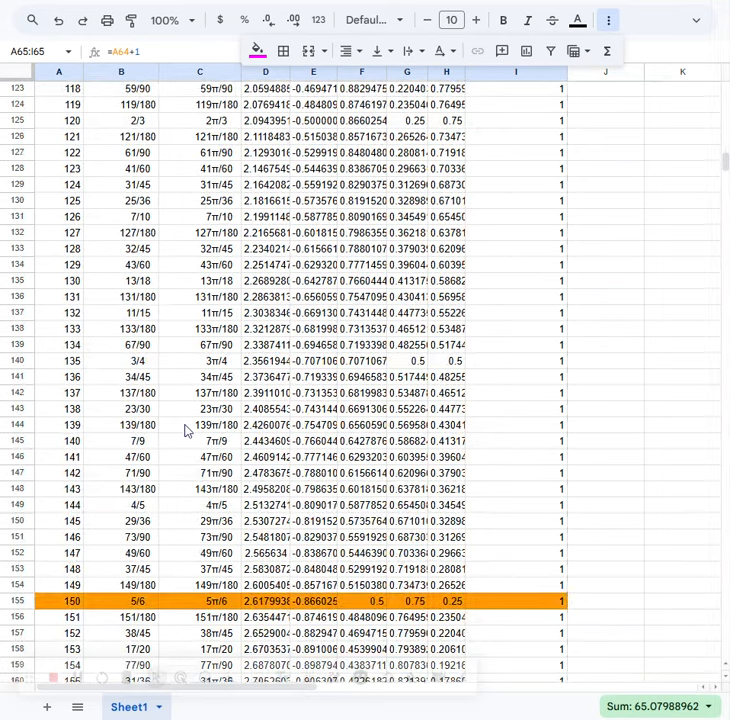
scroll(106, 184, up, 4)
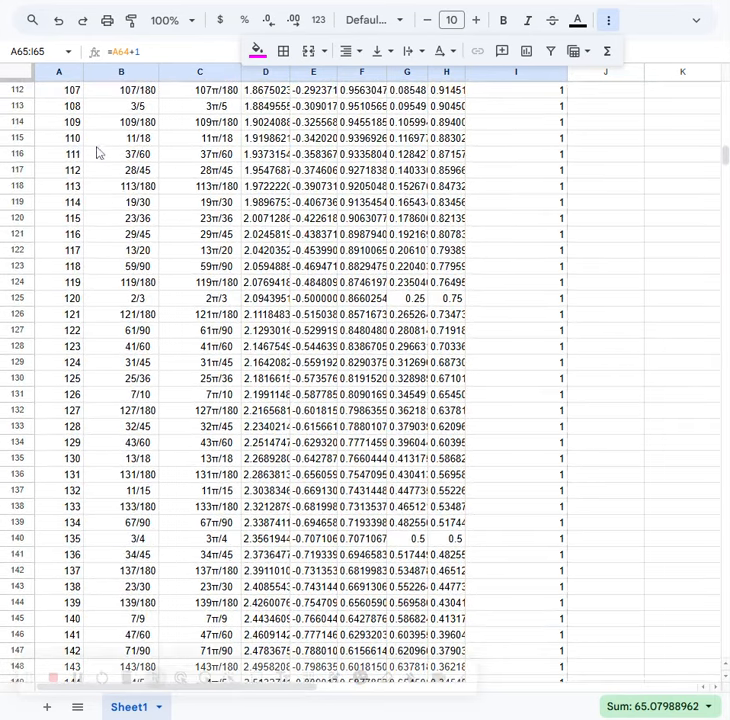
drag(58, 299, 500, 297)
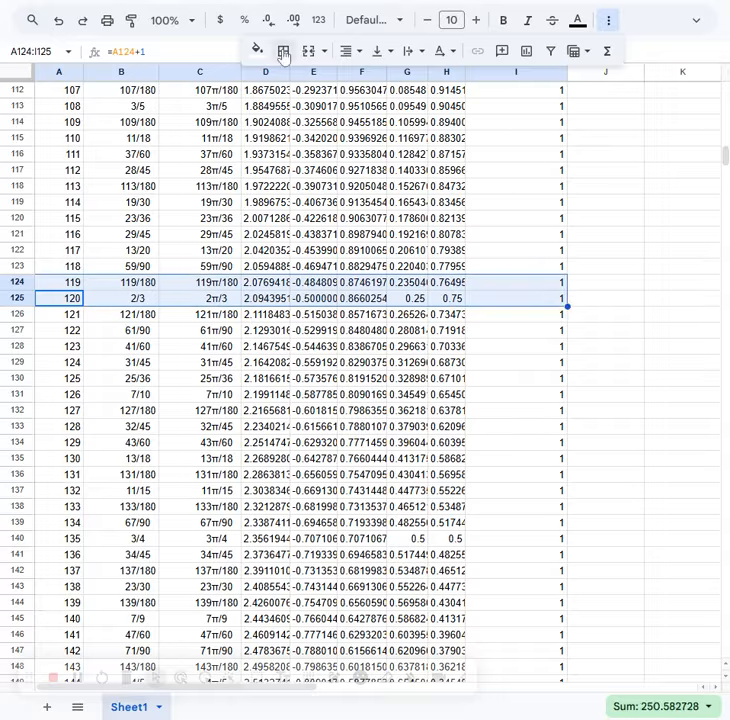
click(70, 298)
drag(65, 300, 515, 299)
click(258, 51)
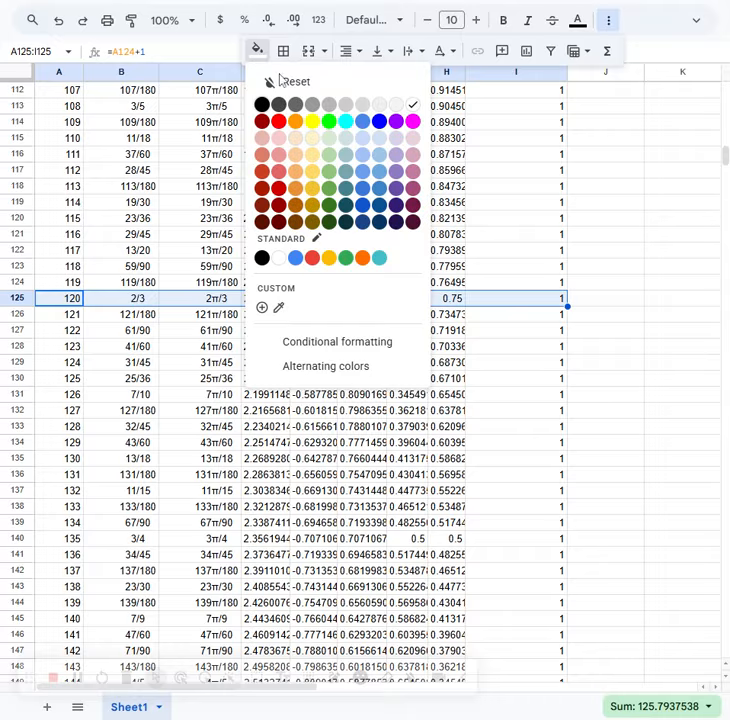
click(412, 121)
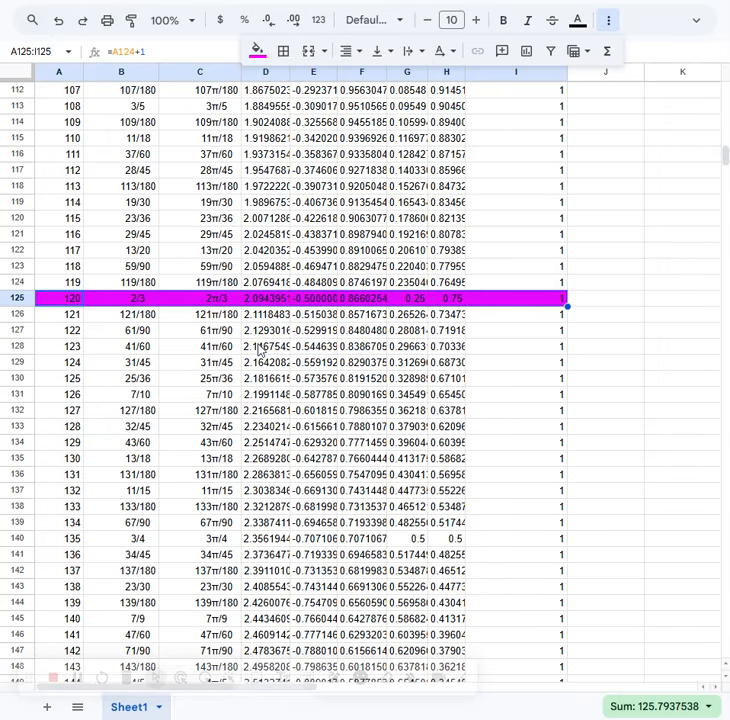
Fill the 240-degree row, cells A245:I245, with a magenta background.
scroll(258, 350, down, 10)
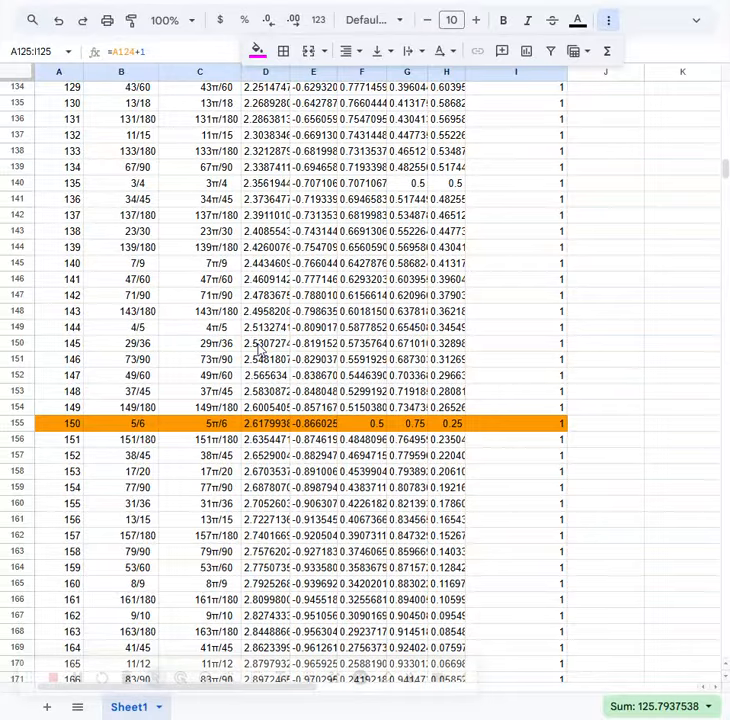
scroll(258, 350, down, 5)
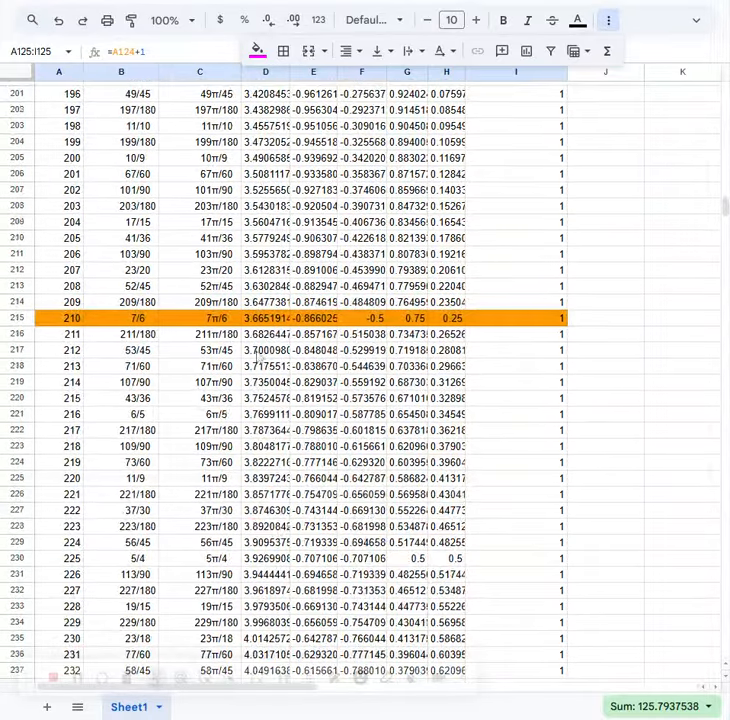
scroll(75, 568, down, 5)
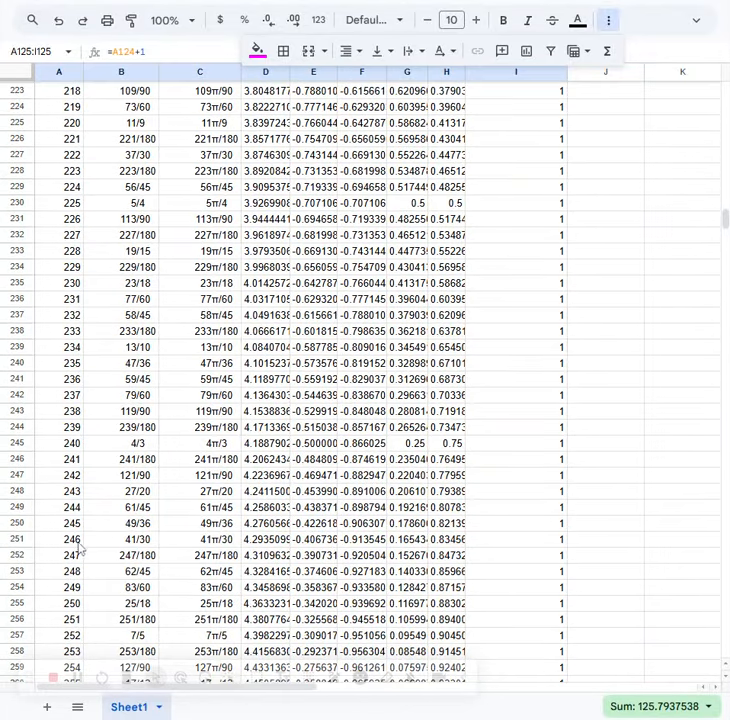
drag(68, 447, 530, 453)
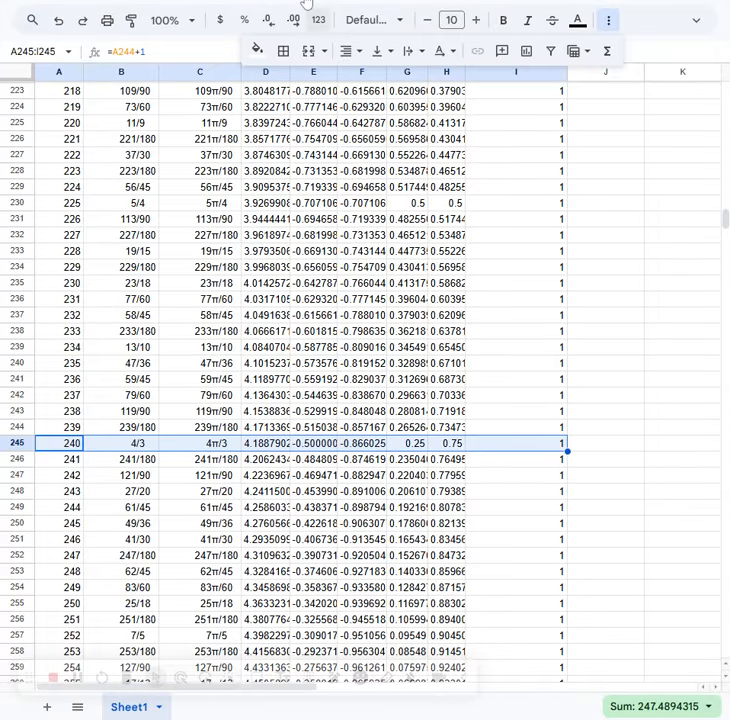
click(257, 50)
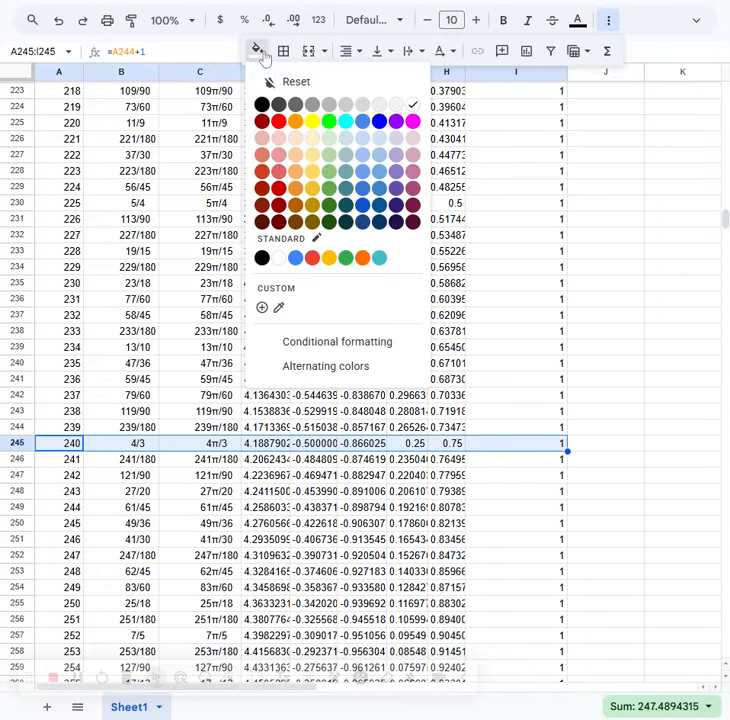
click(413, 121)
Fill the 300-degree row, cells A305:I305, with an orange background.
scroll(362, 357, down, 8)
scroll(362, 357, down, 3)
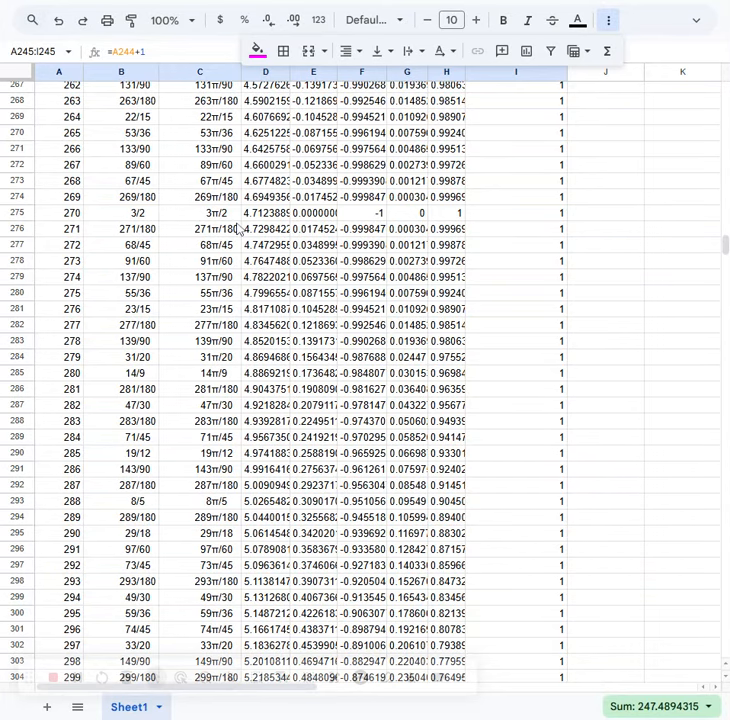
scroll(85, 499, down, 6)
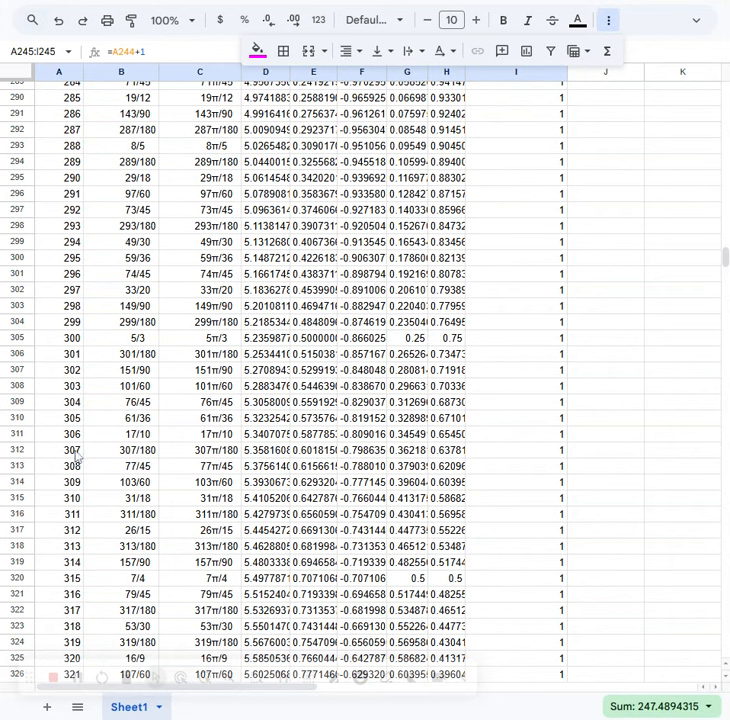
drag(70, 340, 507, 342)
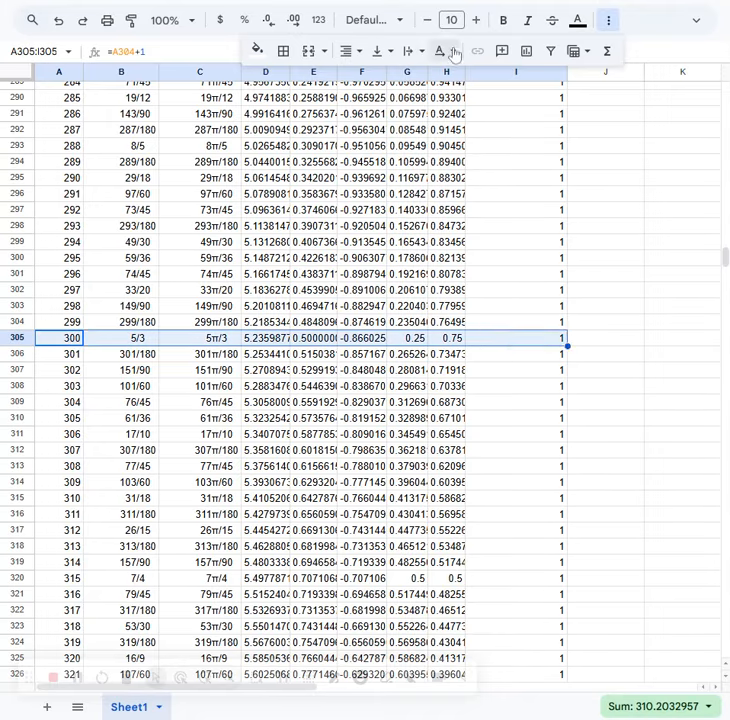
click(263, 52)
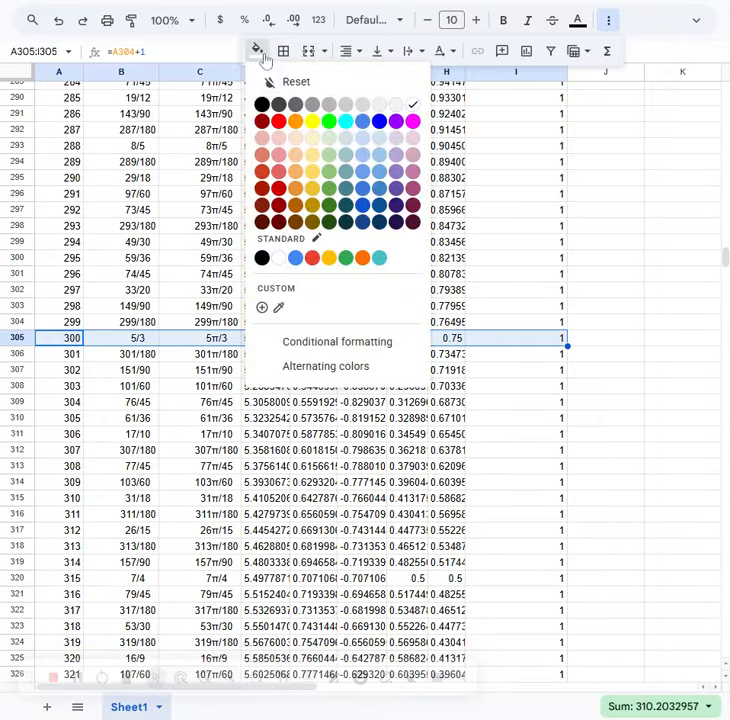
click(298, 122)
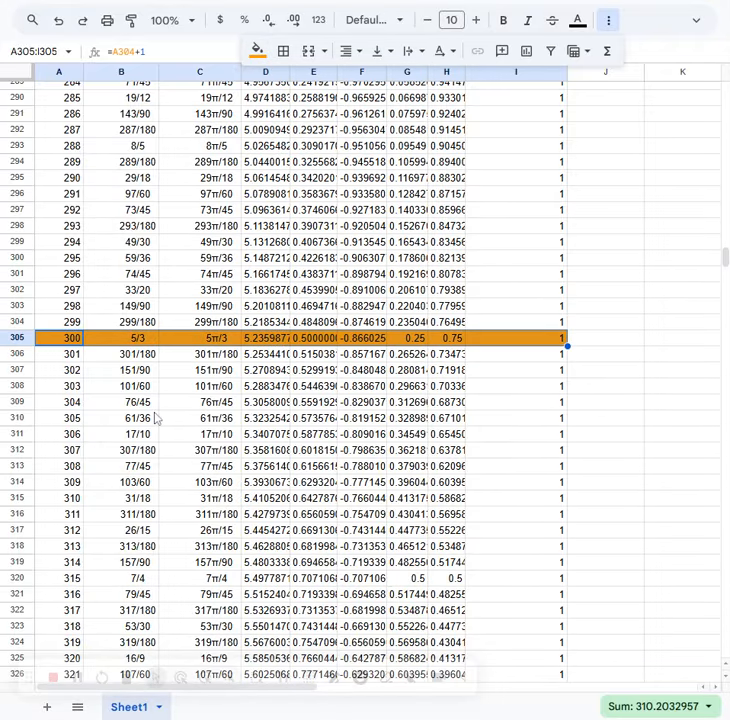
Set the background fill of the 300-degree row, cells A305:I305, to magenta.
scroll(141, 461, up, 4)
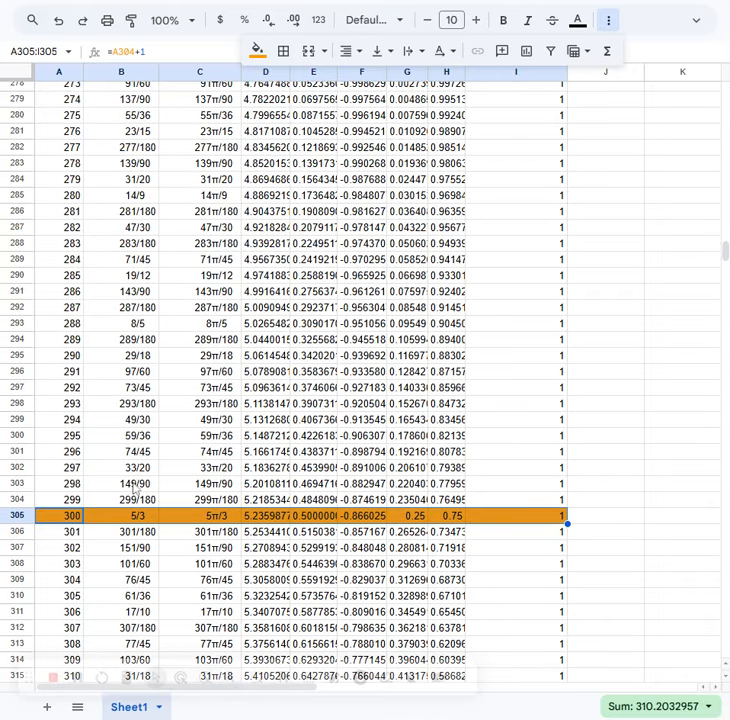
drag(68, 518, 528, 519)
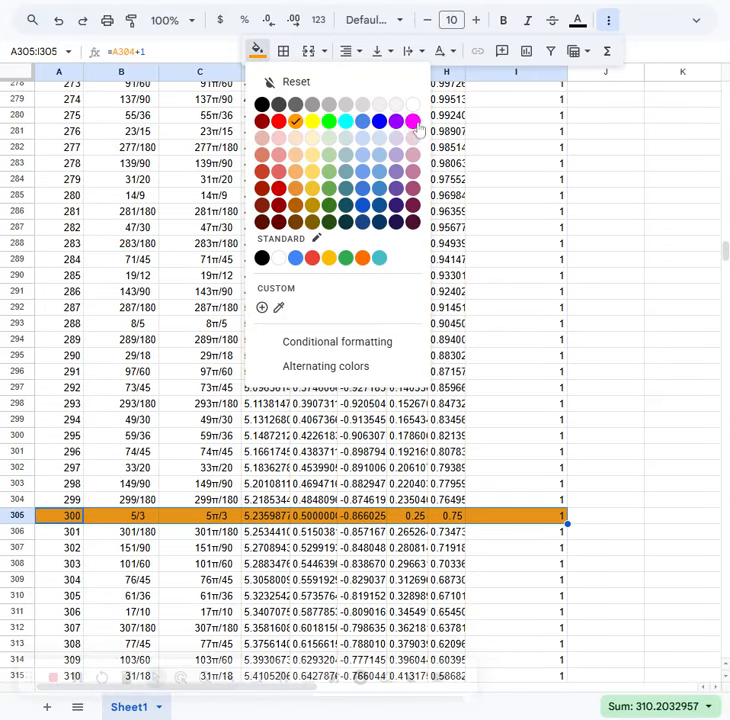
click(413, 121)
Fill the 45-degree row, cells A50:I50, with a green background.
scroll(196, 415, up, 20)
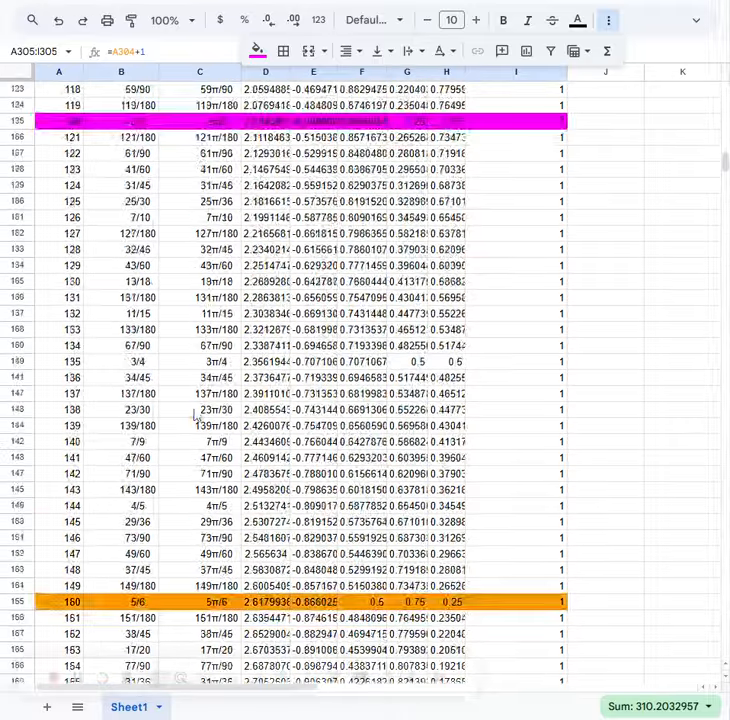
scroll(196, 415, up, 12)
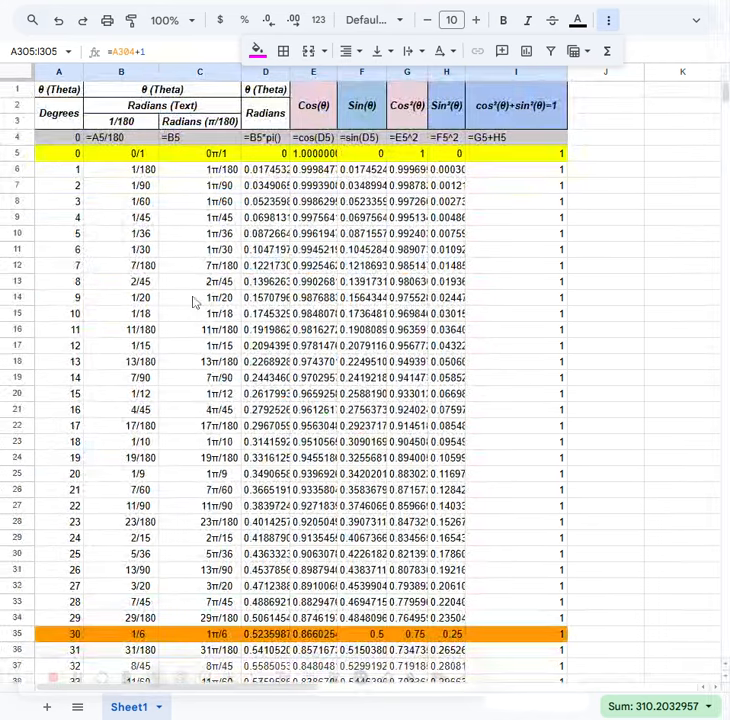
scroll(190, 416, down, 3)
scroll(180, 425, down, 4)
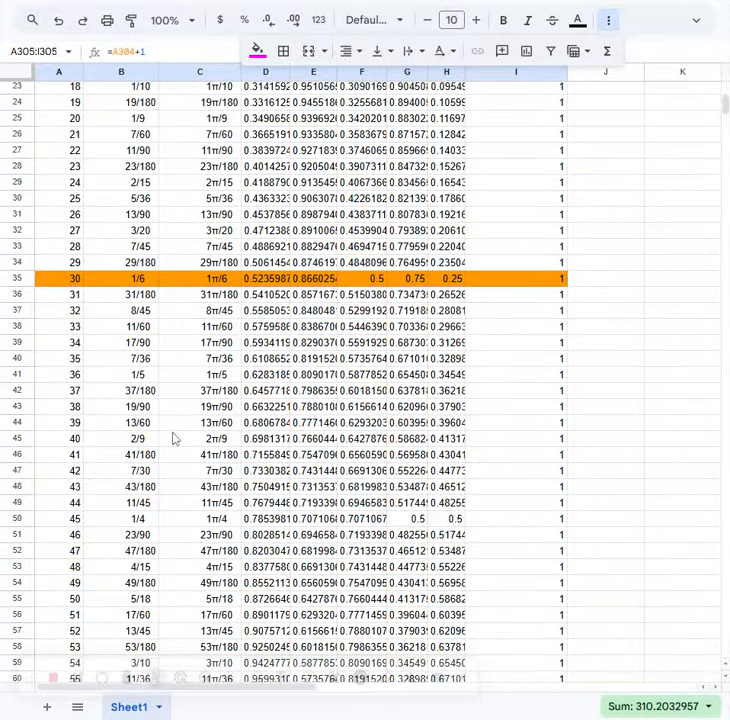
click(66, 519)
drag(103, 521, 505, 526)
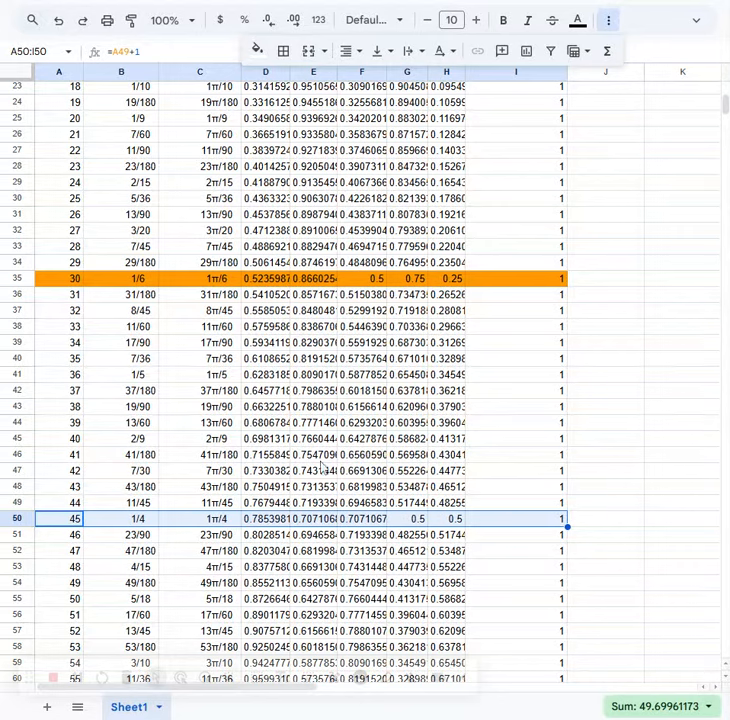
click(257, 52)
click(327, 121)
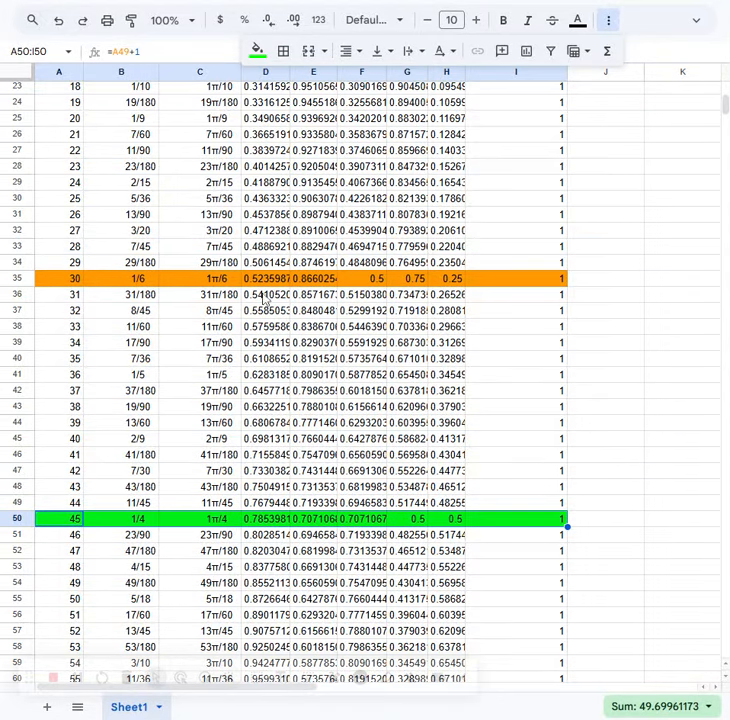
Fill the 135-degree row, cells A140:I140, with a green background.
scroll(250, 320, down, 4)
scroll(245, 326, down, 20)
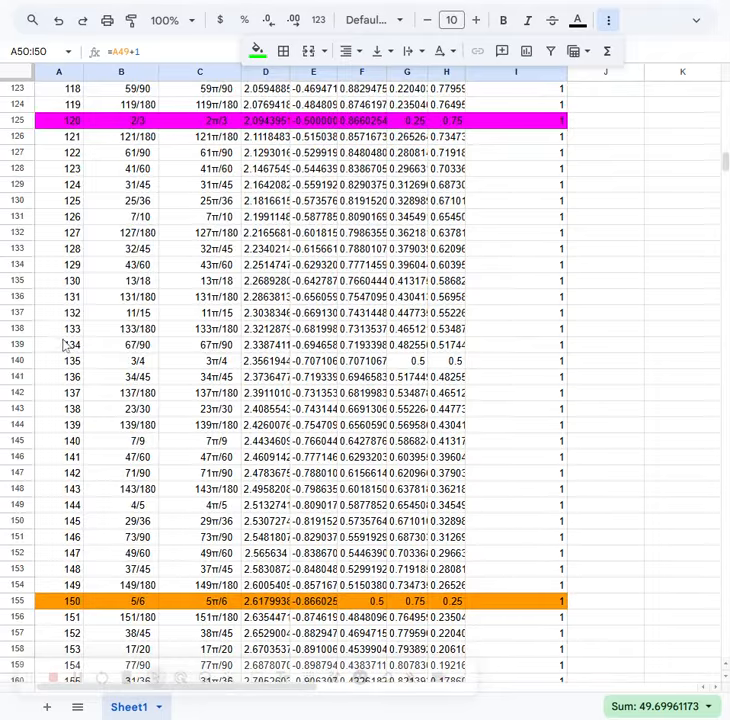
drag(66, 365, 520, 364)
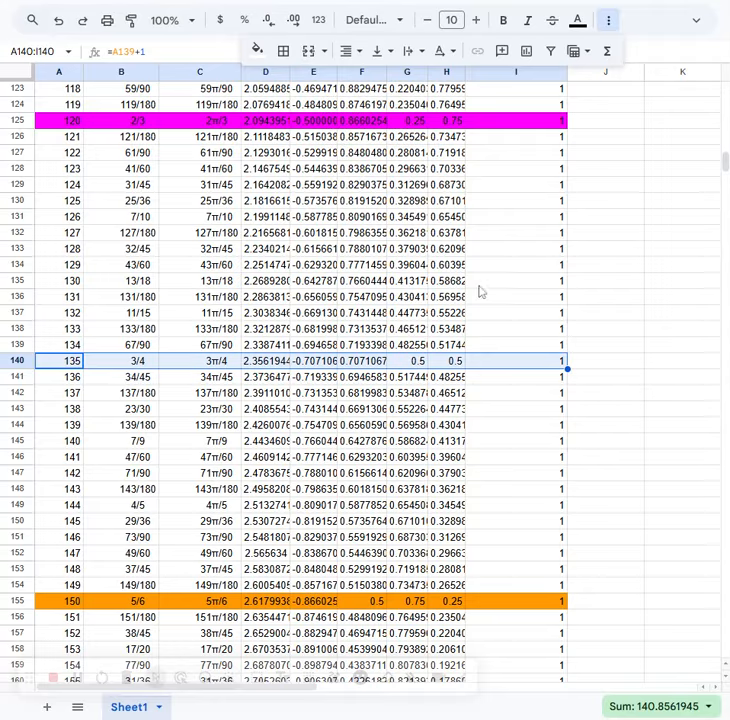
click(257, 52)
click(329, 120)
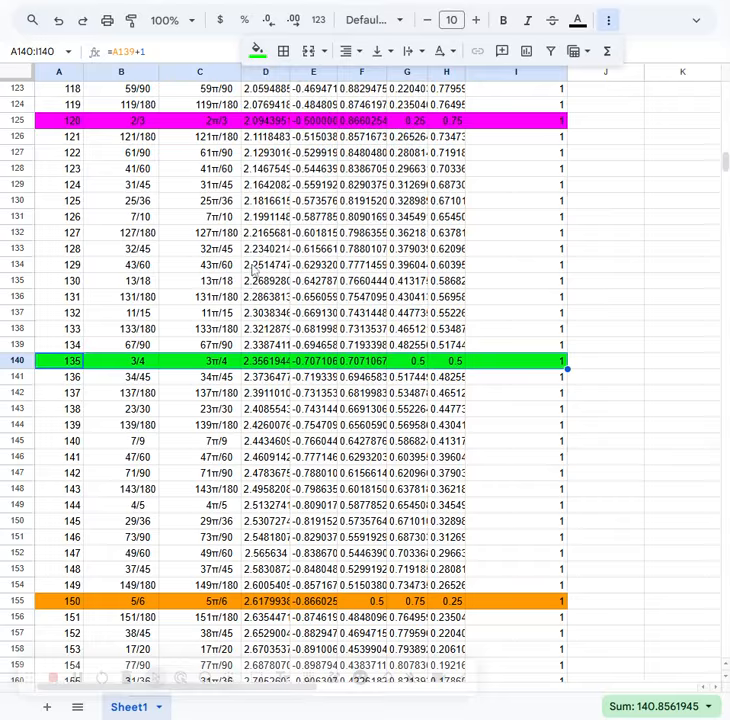
Fill the 225-degree row, cells A230:I230, with a green background.
scroll(249, 261, down, 4)
scroll(249, 261, down, 4)
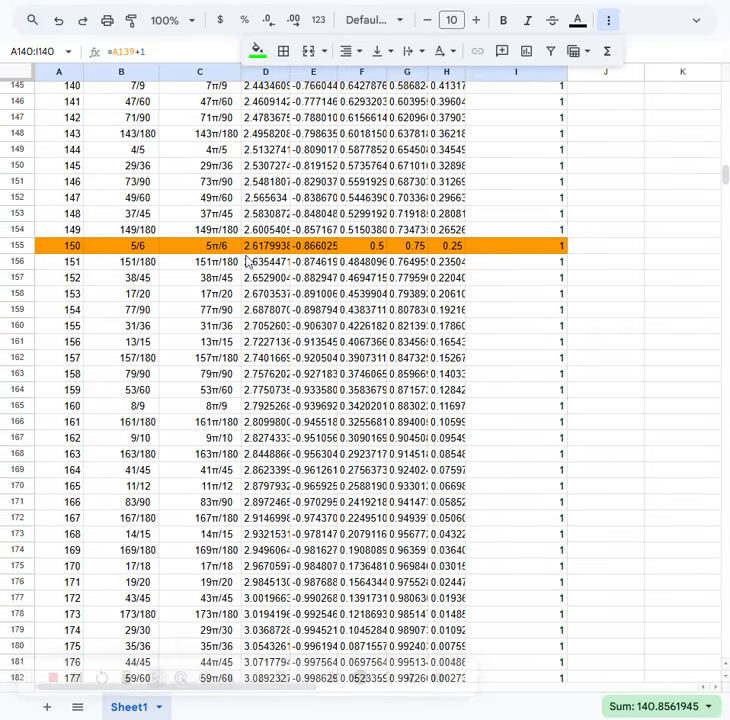
scroll(246, 260, down, 18)
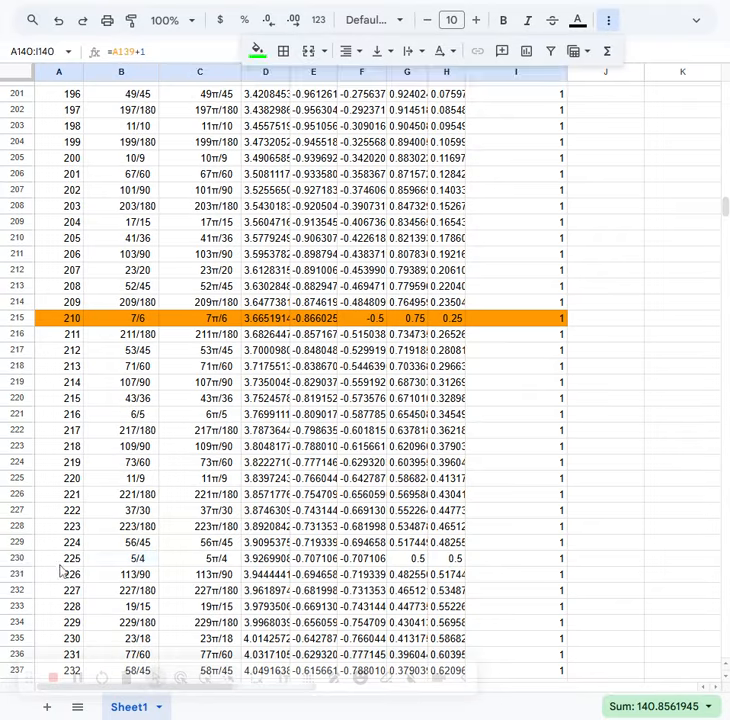
drag(60, 562, 489, 570)
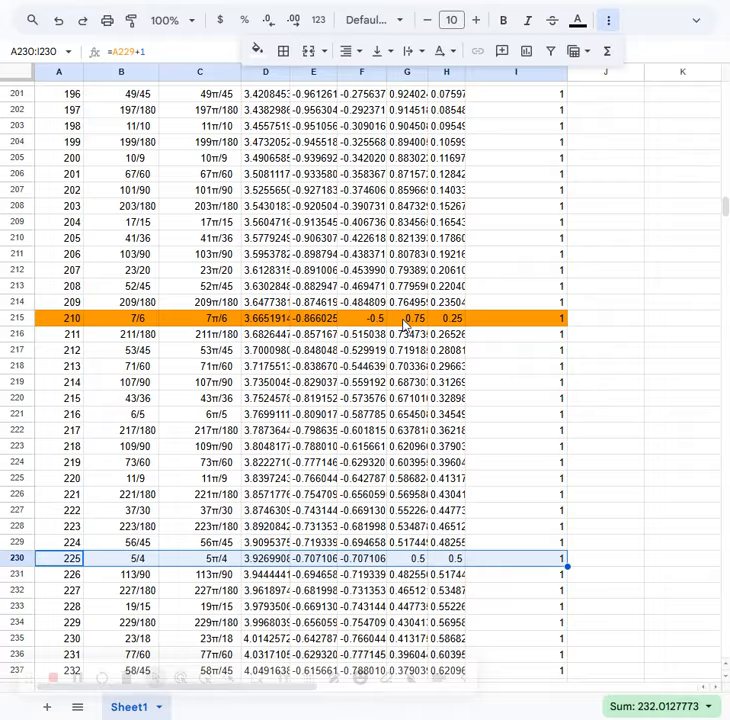
click(256, 52)
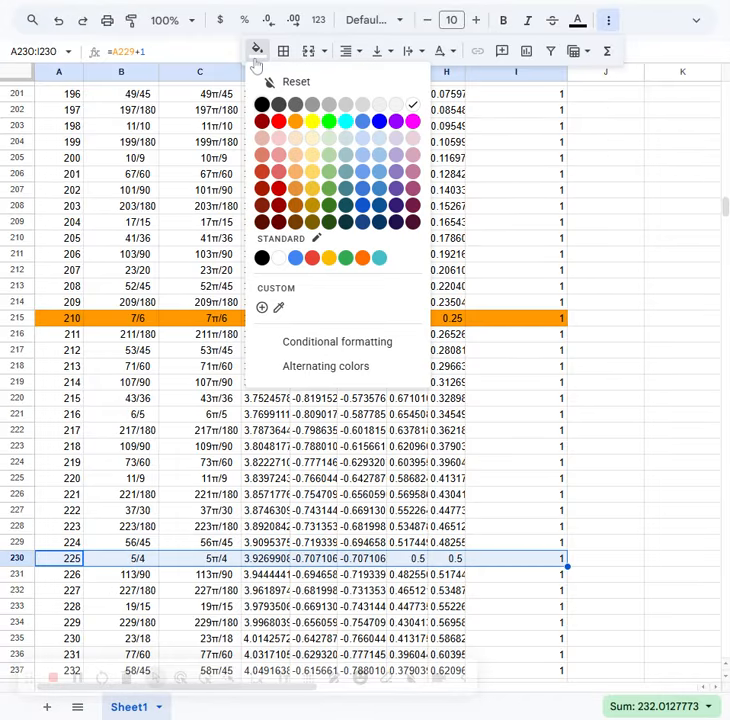
click(329, 124)
Fill the 315-degree row, cells A320:I320, with a green background.
scroll(590, 425, down, 4)
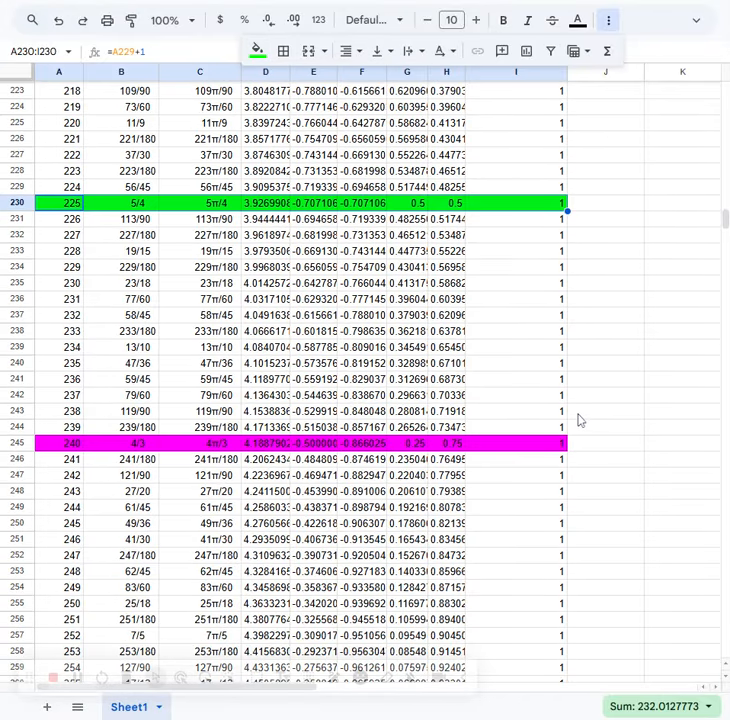
scroll(578, 420, down, 4)
scroll(578, 420, down, 10)
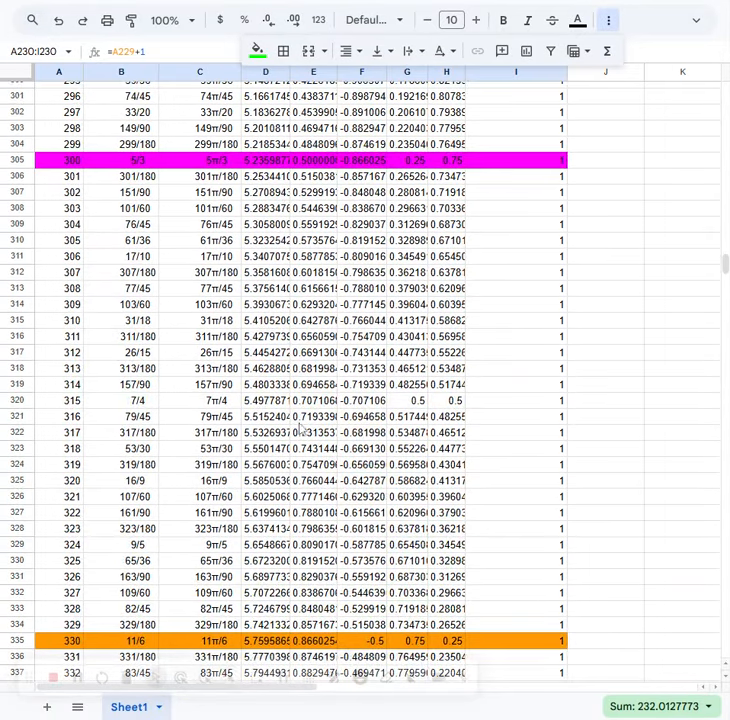
drag(58, 405, 499, 404)
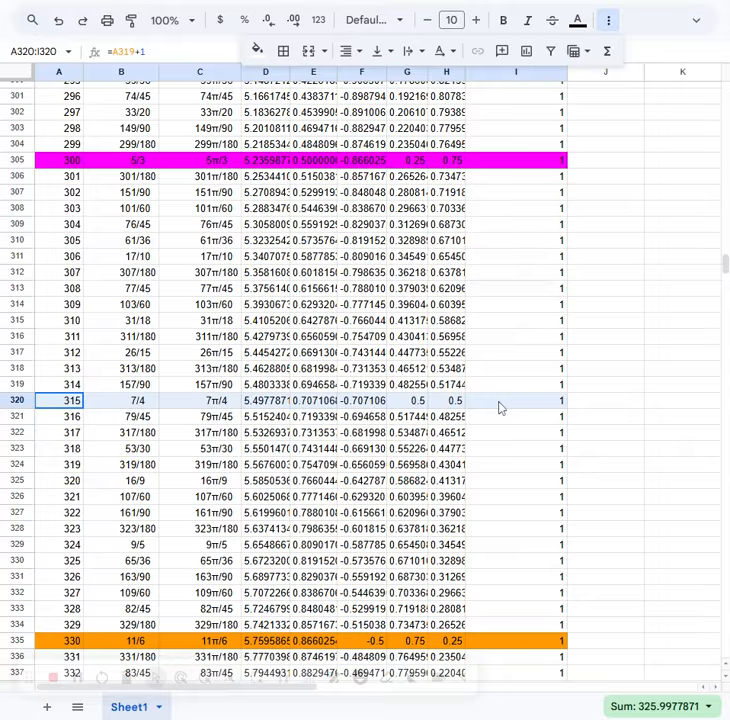
click(257, 50)
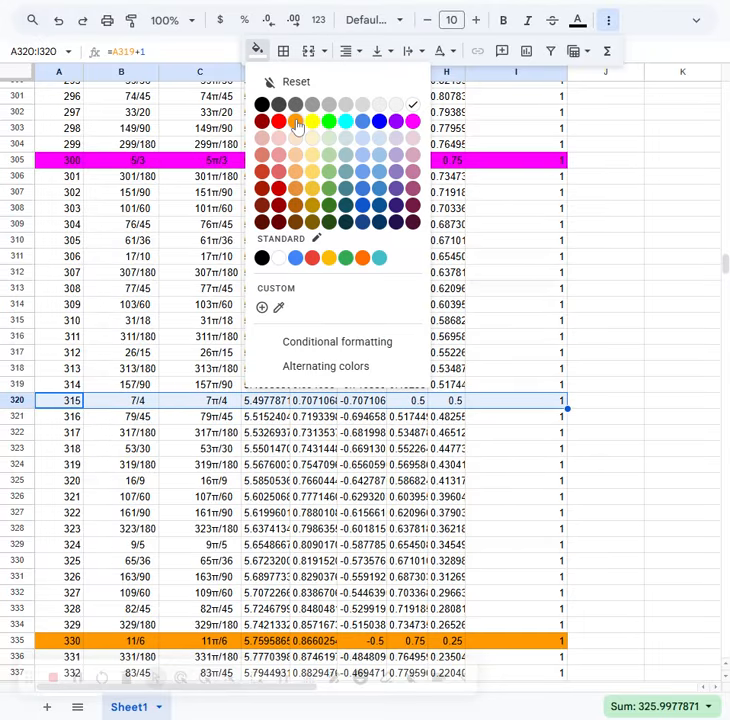
click(329, 121)
Fill the 360-degree row, cells A365:I365, with a cyan background.
scroll(349, 375, down, 5)
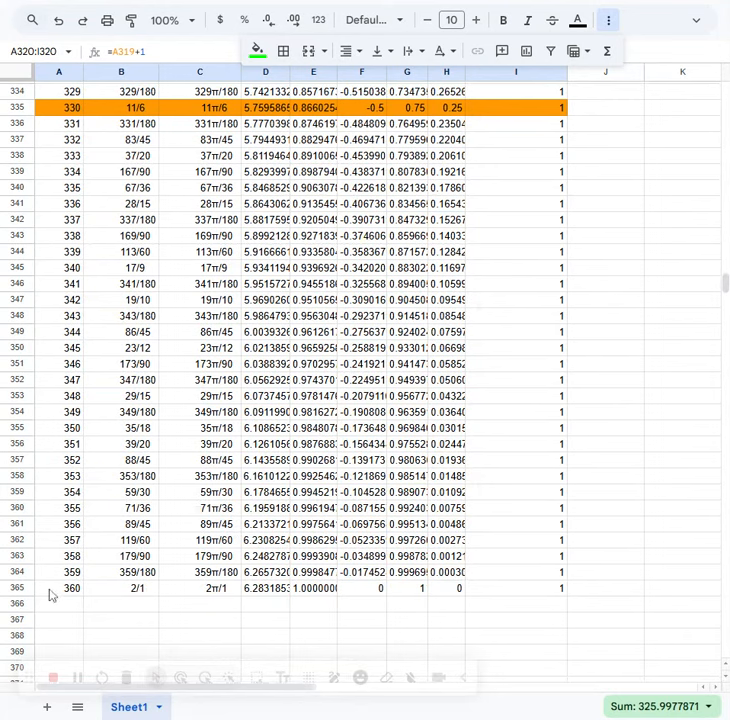
drag(50, 594, 508, 601)
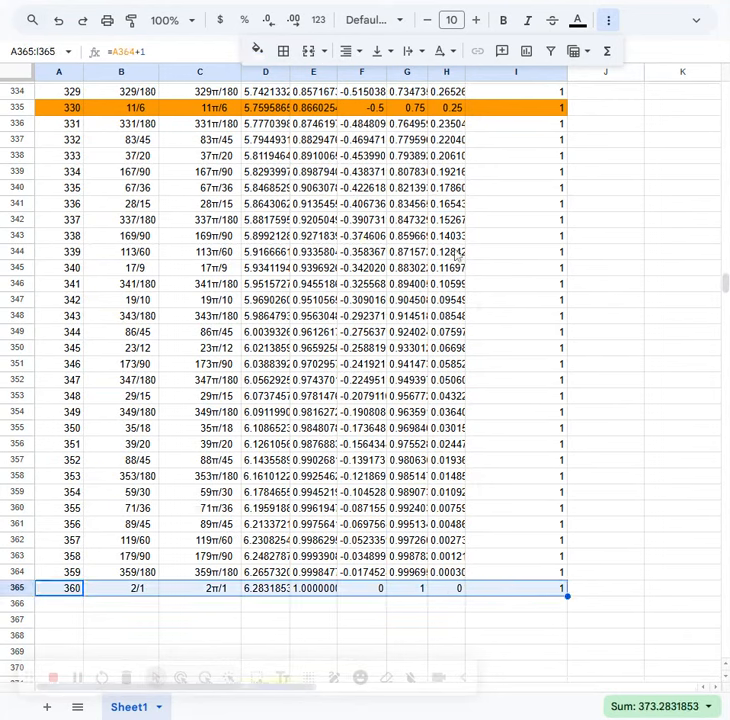
click(258, 53)
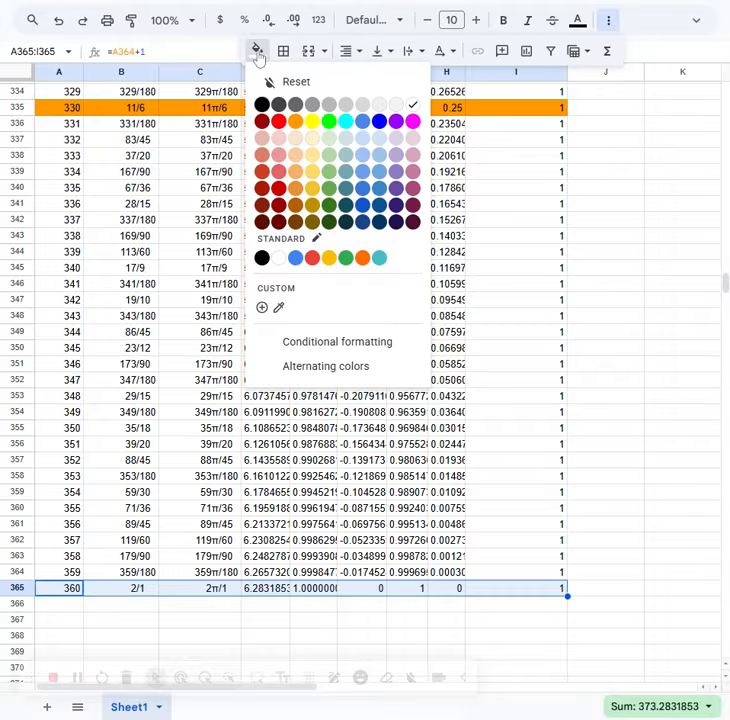
click(350, 127)
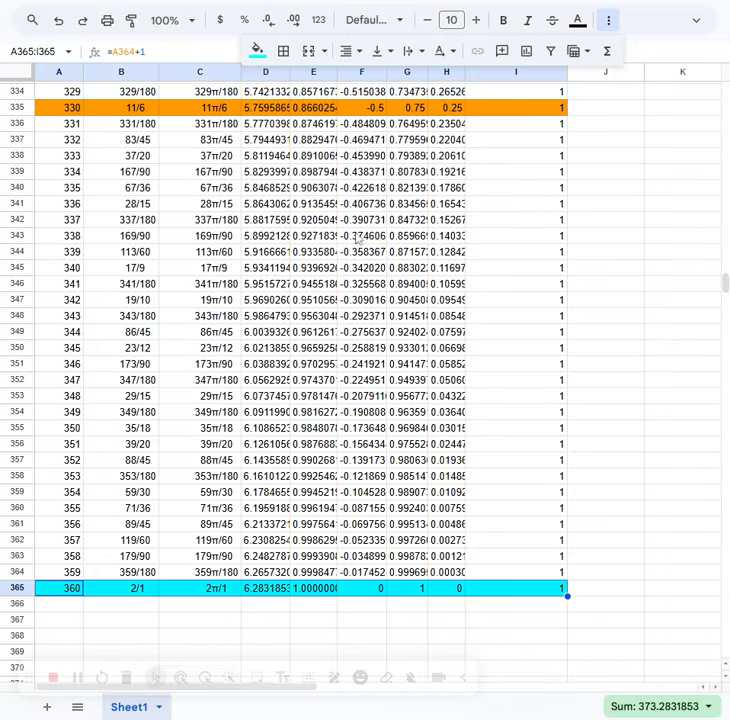
Fill the 270-degree row, cells A275:I275, with a cyan background.
scroll(365, 230, up, 5)
scroll(373, 222, up, 4)
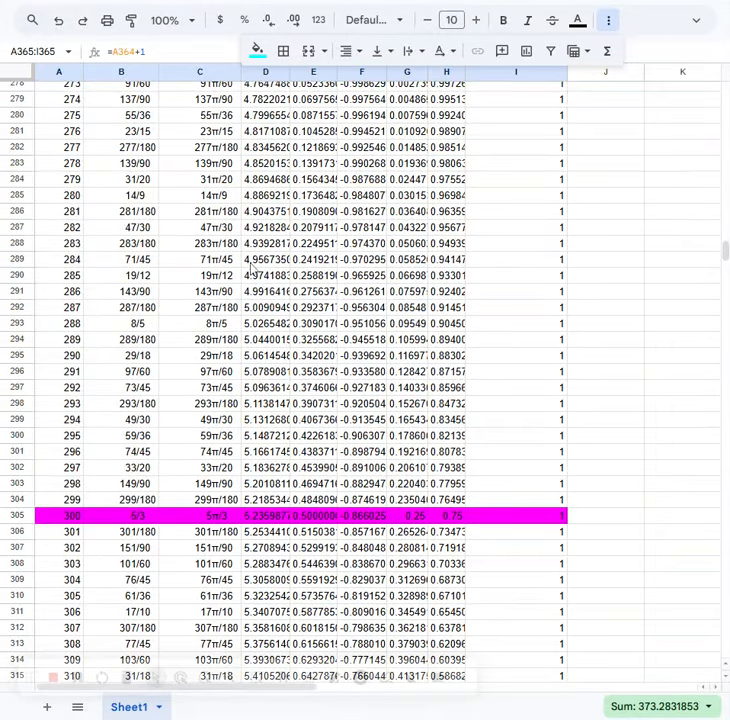
scroll(253, 268, up, 3)
drag(75, 212, 510, 218)
click(257, 50)
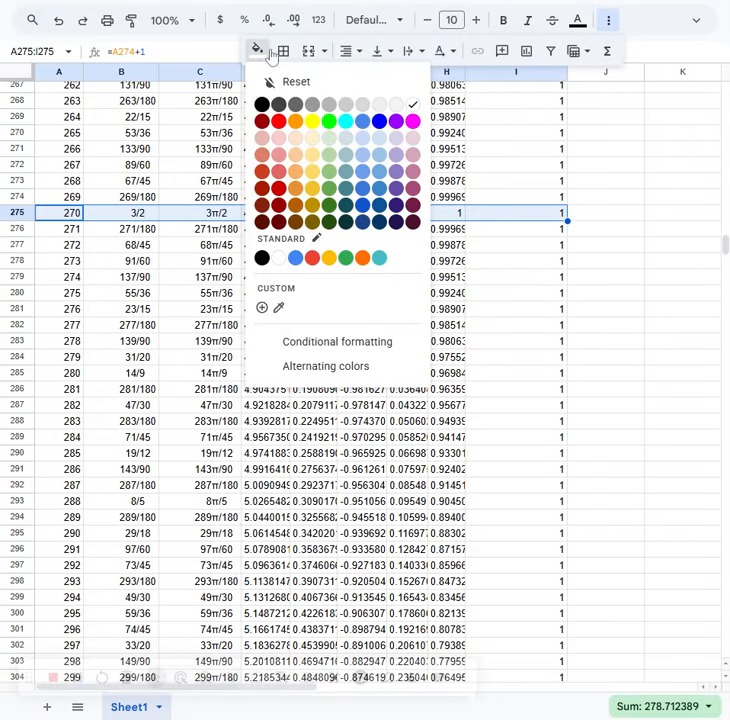
click(345, 121)
Fill the 180-degree row, cells A185:I185, with a cyan background.
scroll(138, 202, up, 20)
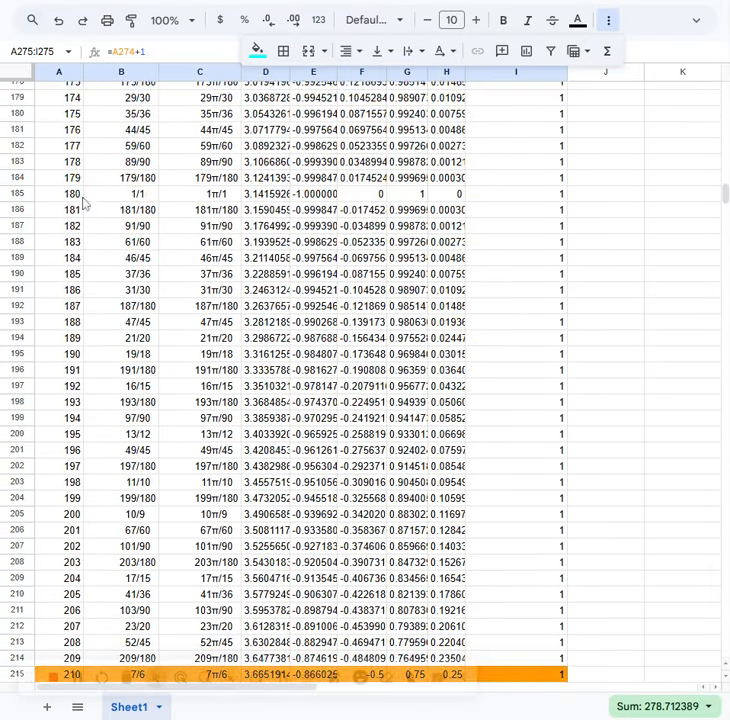
drag(84, 200, 474, 205)
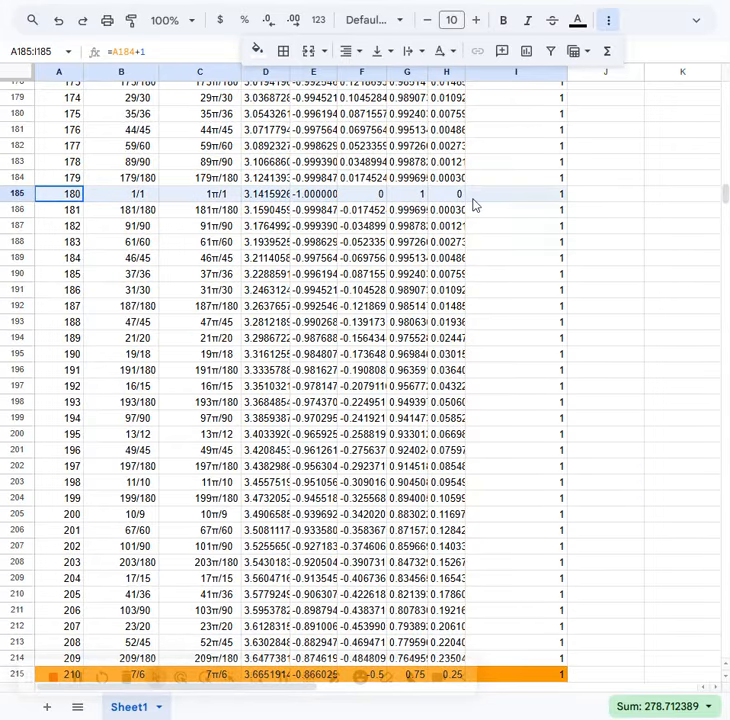
click(257, 50)
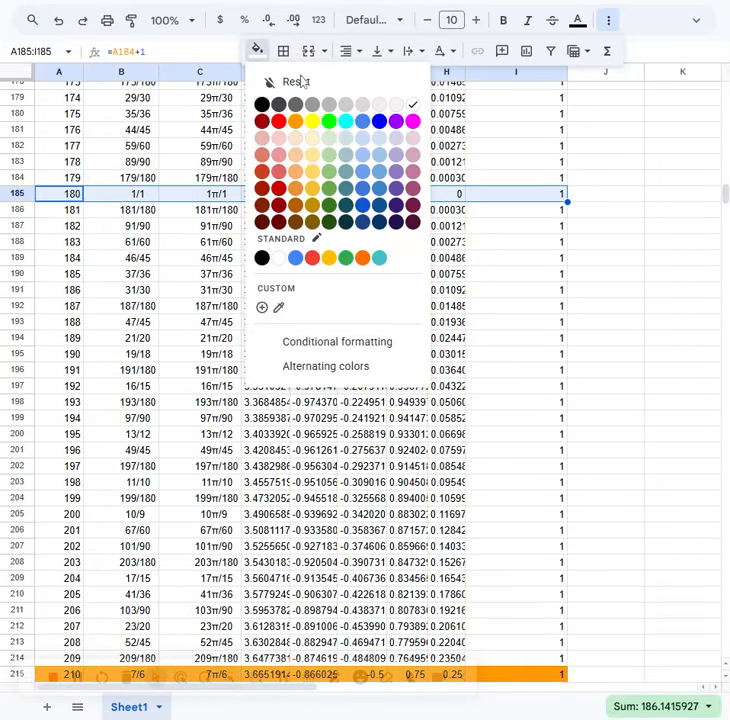
click(345, 122)
Fill the 90-degree row, cells A95:I95, with a cyan background.
scroll(383, 232, up, 20)
scroll(381, 232, up, 3)
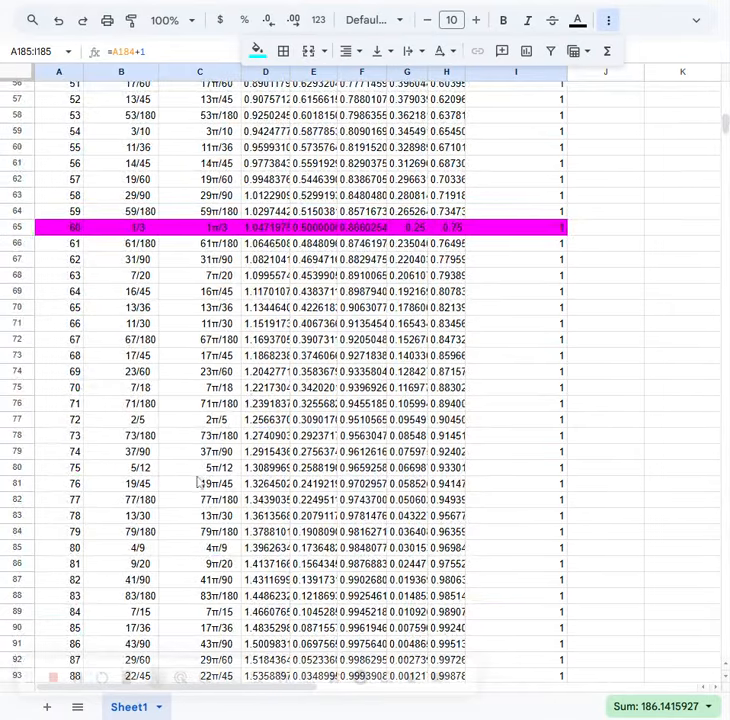
scroll(199, 437, down, 6)
drag(72, 354, 562, 354)
click(257, 50)
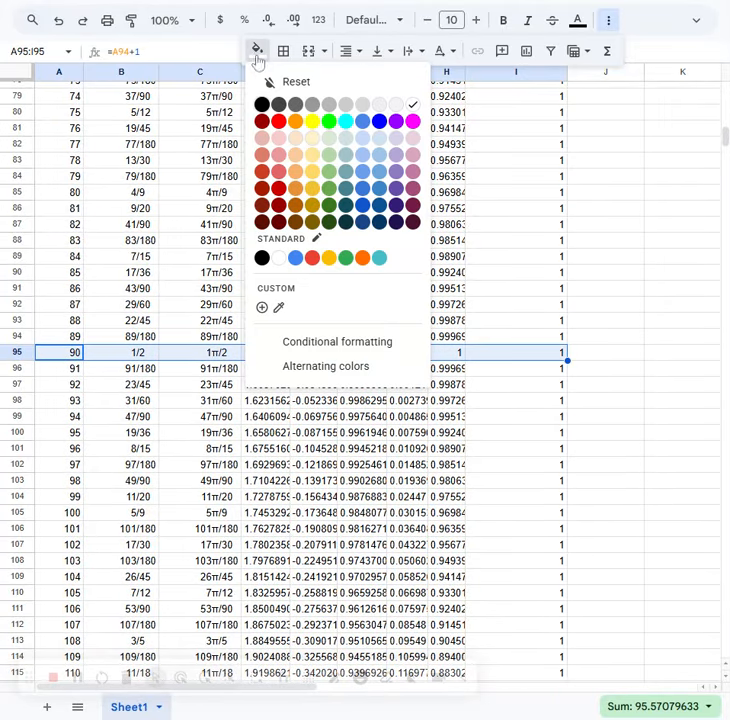
click(345, 124)
Examine the cos²(θ)+sin²(θ)=1 column, starting at cell I5, and the color-coded rows through 360 degrees.
scroll(399, 270, up, 15)
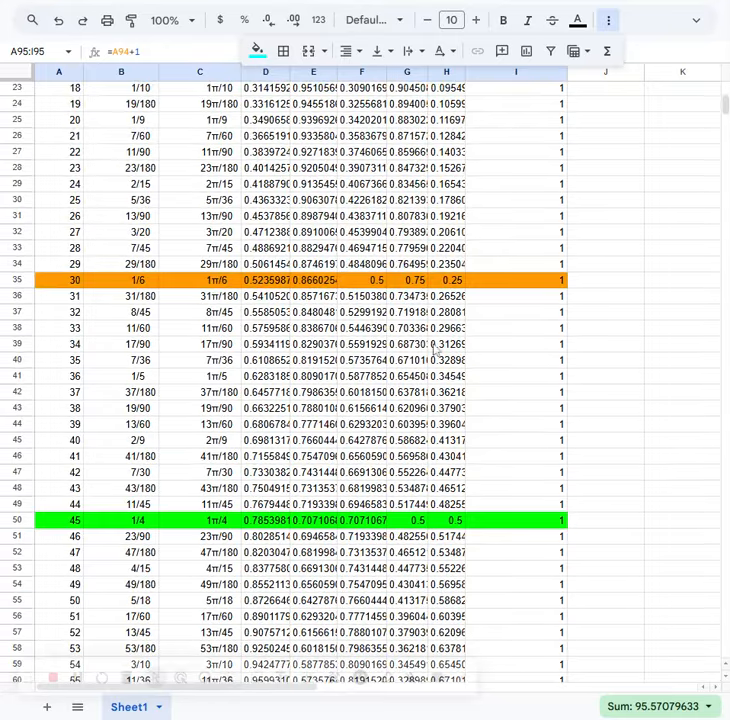
scroll(440, 320, up, 6)
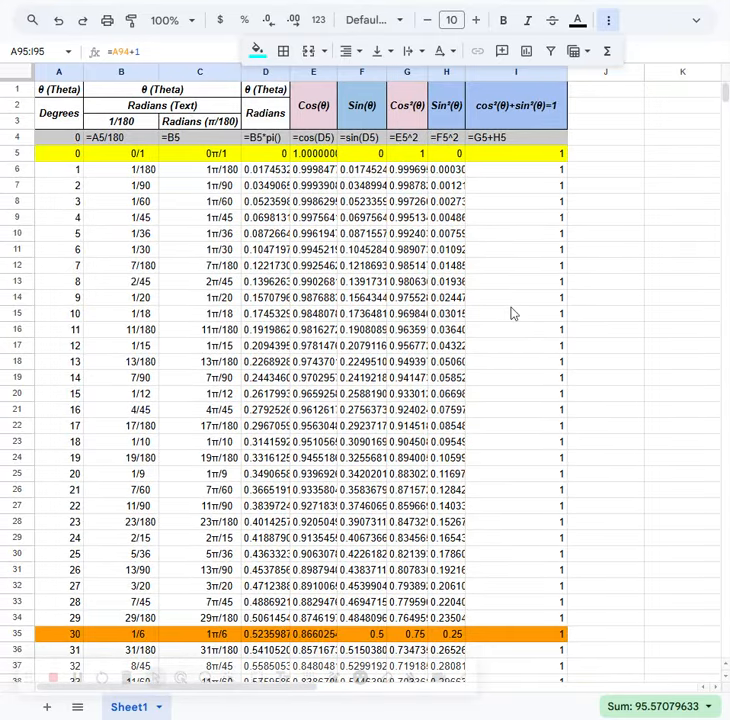
scroll(530, 317, down, 3)
scroll(533, 319, up, 3)
click(555, 154)
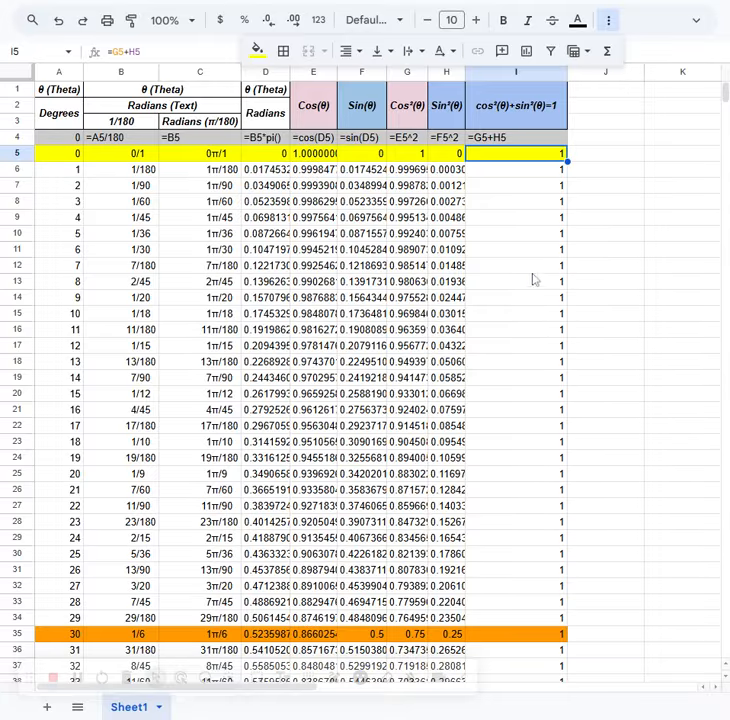
scroll(533, 285, down, 20)
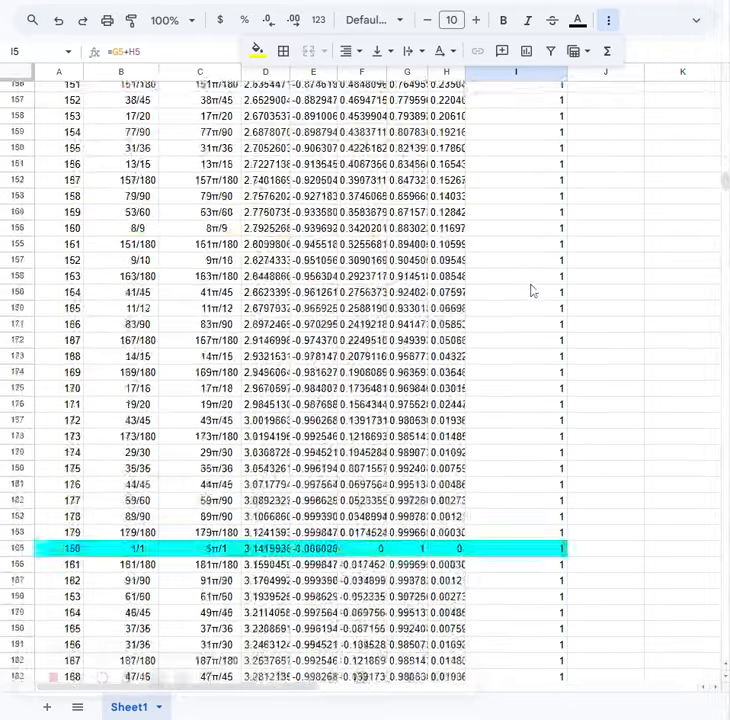
scroll(533, 290, down, 20)
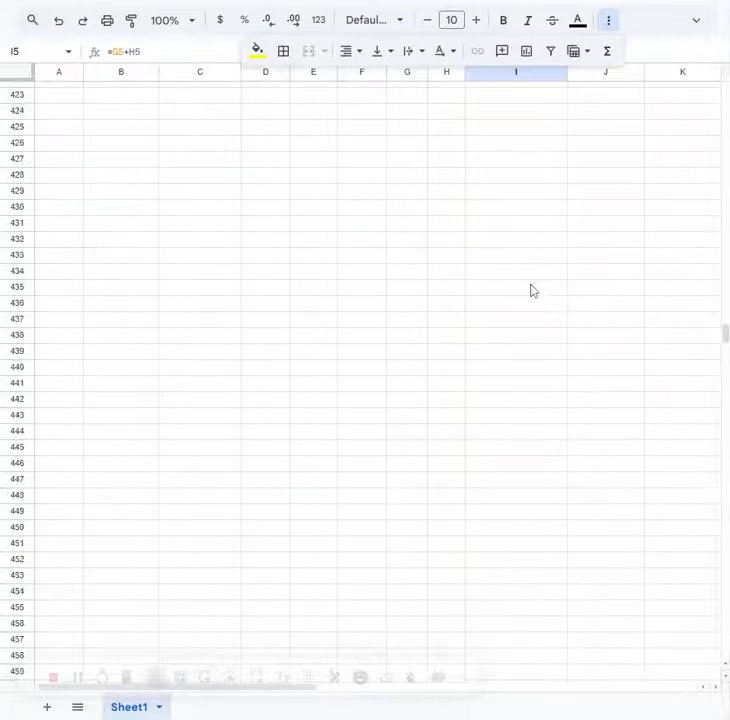
scroll(531, 290, up, 20)
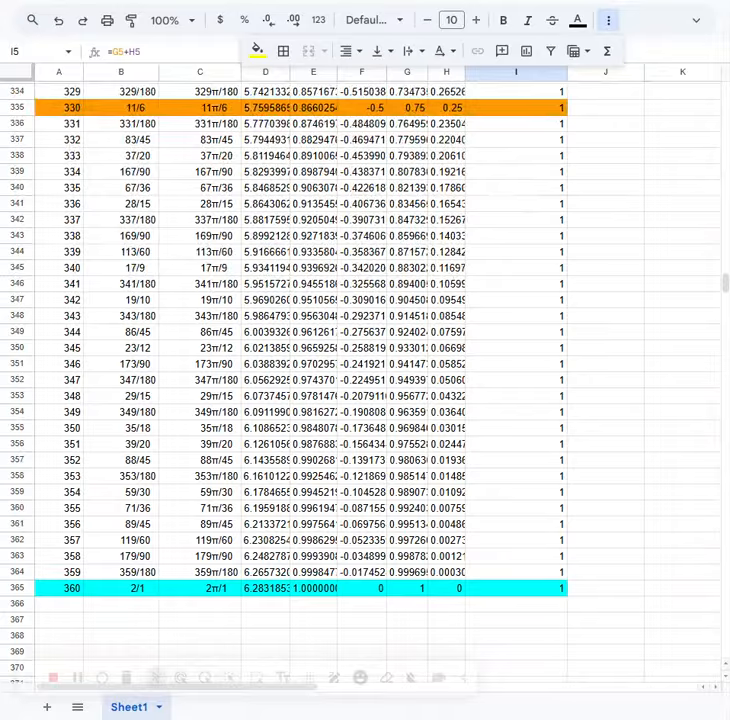
scroll(531, 290, up, 4)
scroll(531, 290, down, 4)
scroll(531, 290, up, 20)
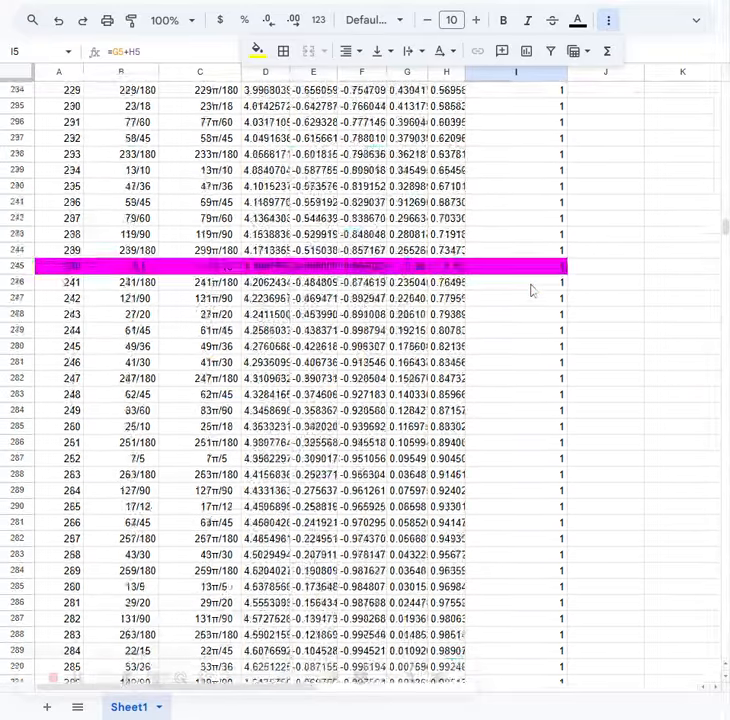
scroll(531, 290, up, 20)
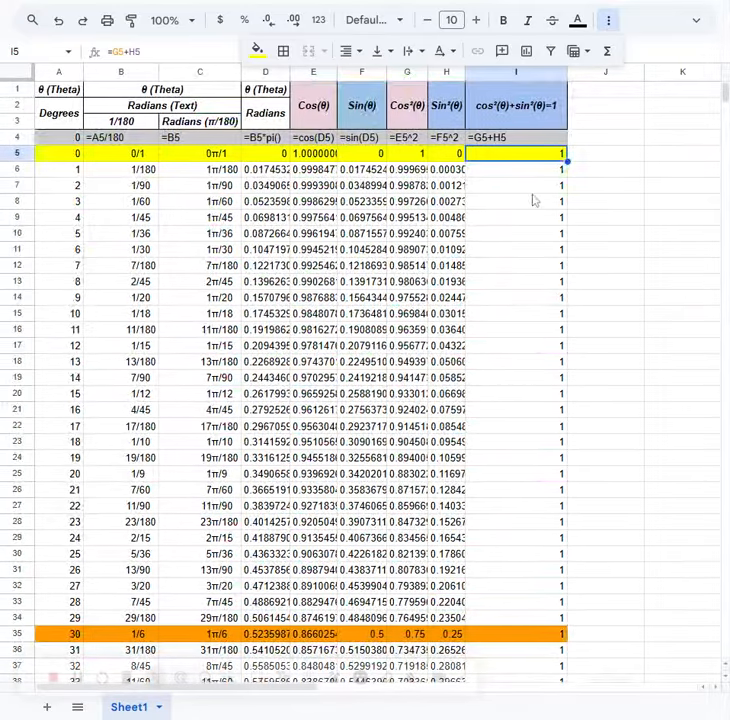